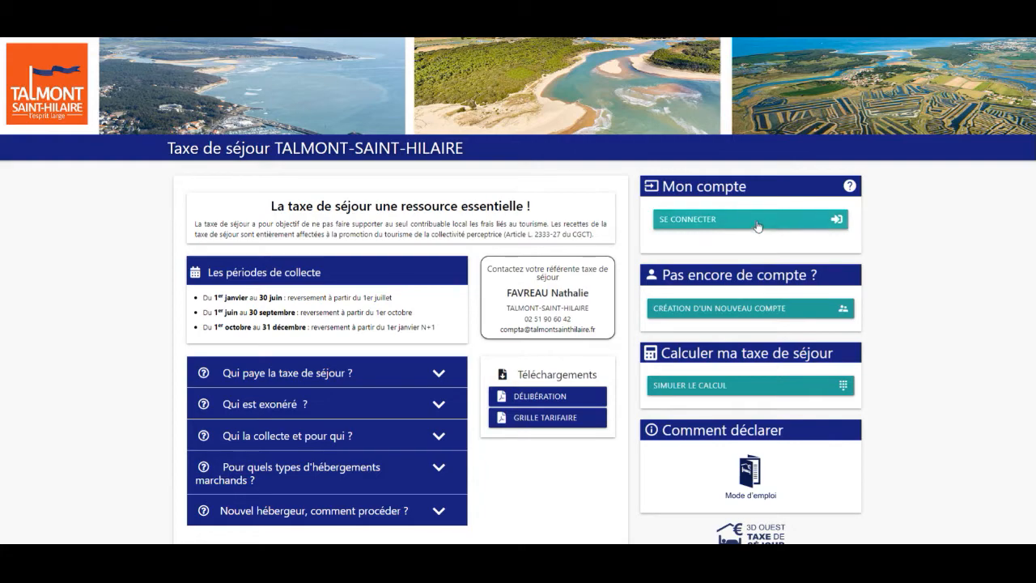
# Open the login form and request a first-time password creation
pyautogui.click(757, 226)
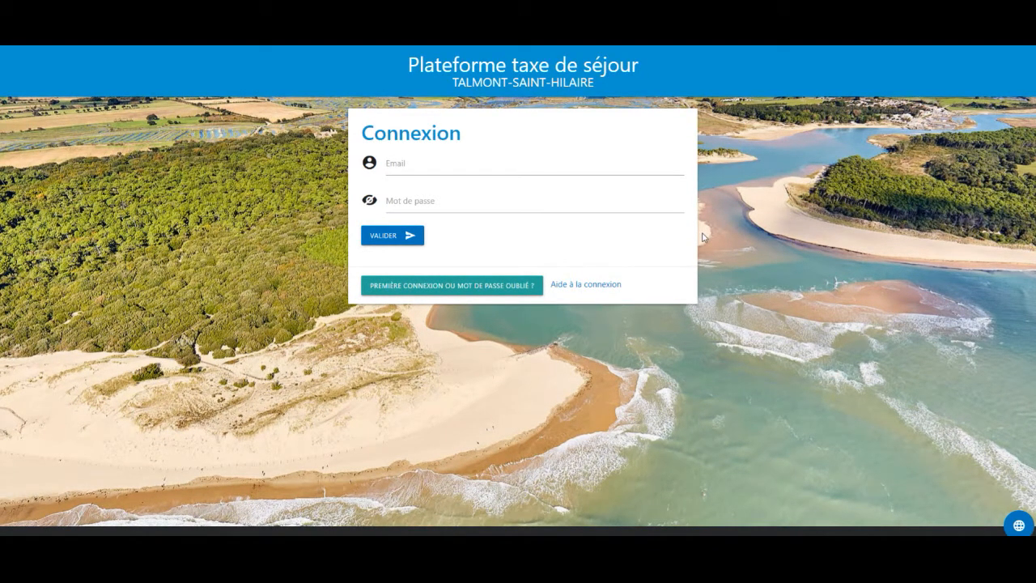
pyautogui.click(493, 293)
# Submit the account e-mail, then create, confirm and save a new password
pyautogui.click(429, 179)
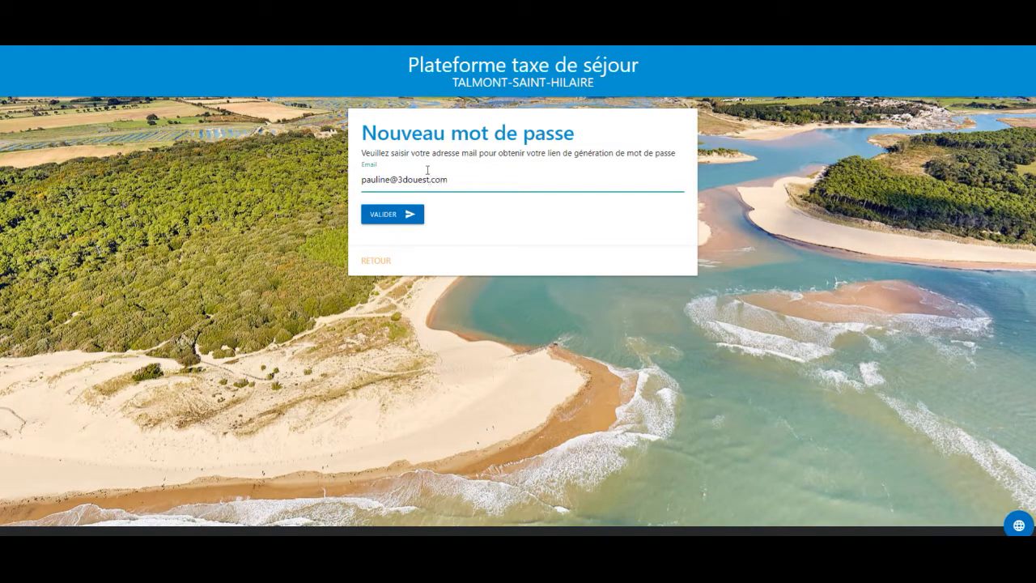
pyautogui.click(407, 214)
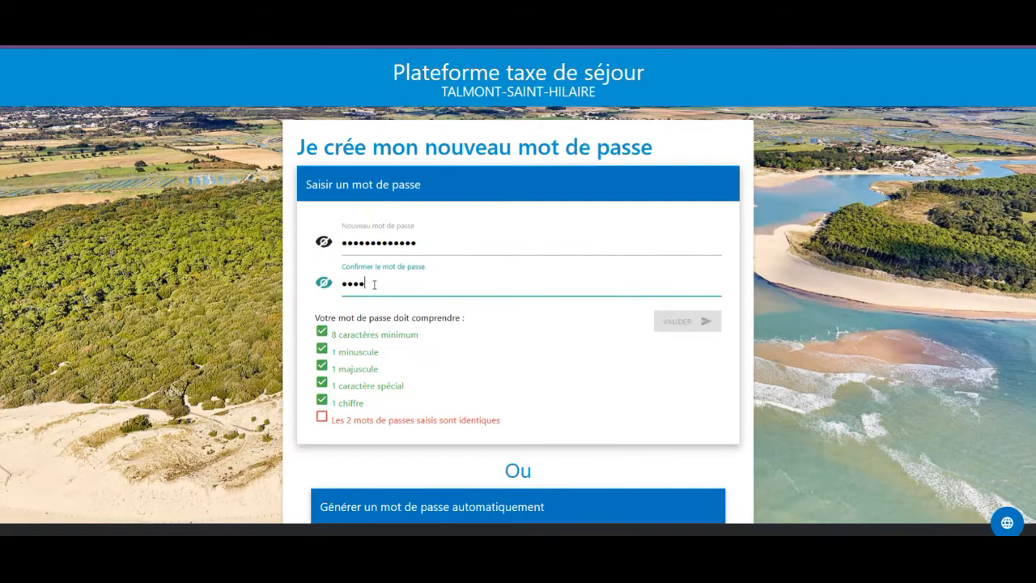
pyautogui.write('•••')
pyautogui.write('••••••')
pyautogui.click(768, 265)
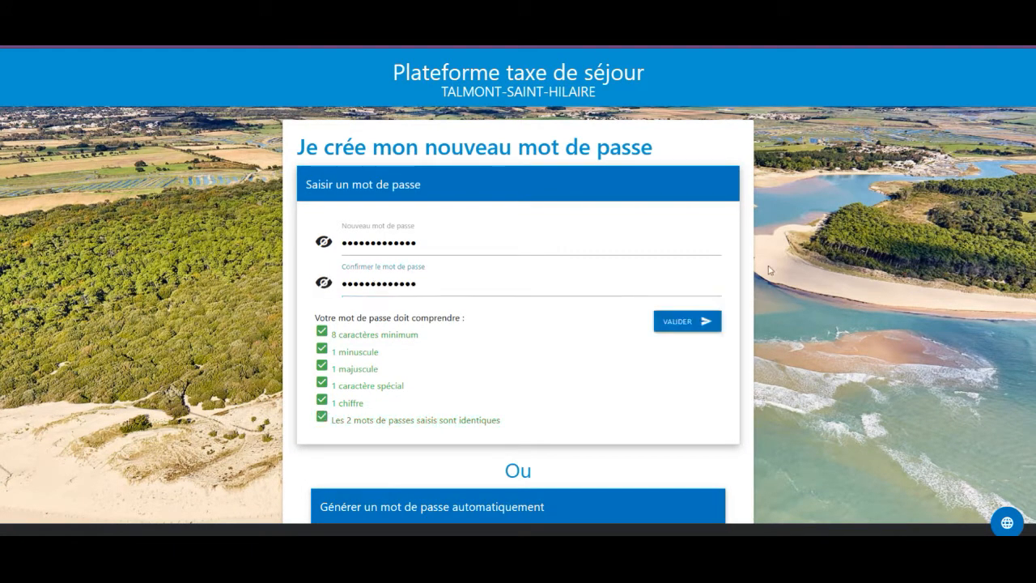
pyautogui.click(688, 322)
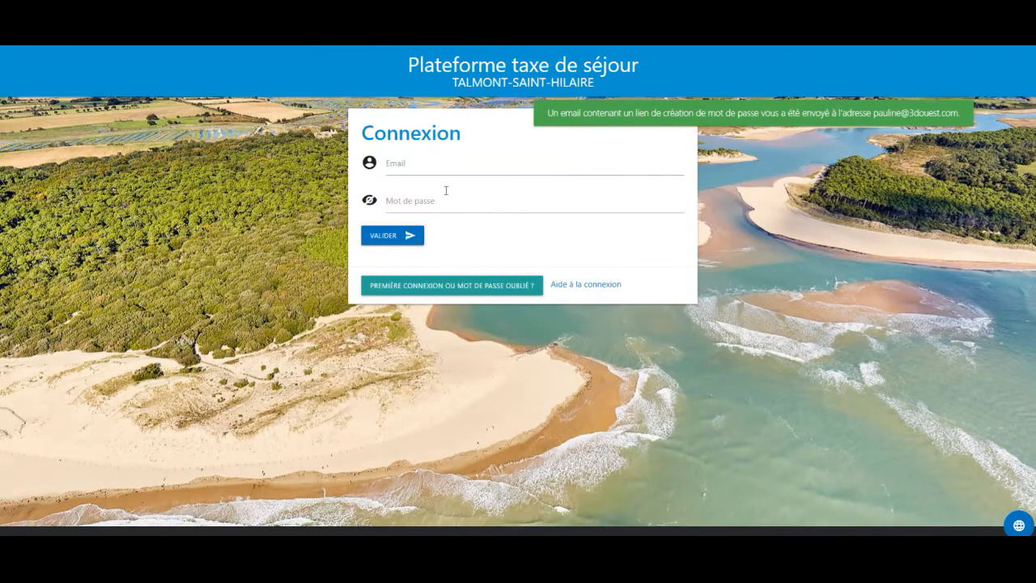
# Log in to the tourist-tax platform with the account e-mail and new password
pyautogui.click(411, 164)
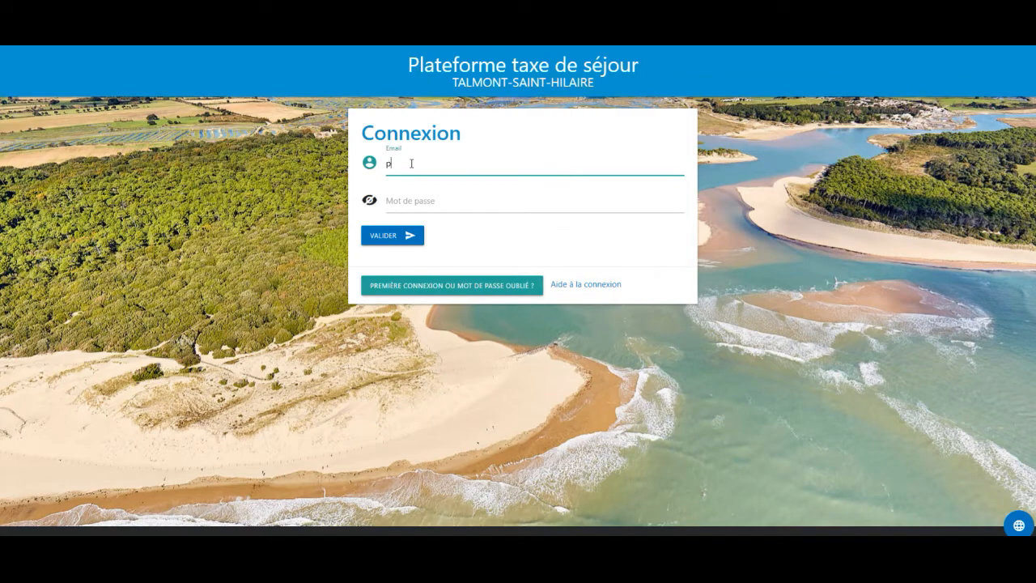
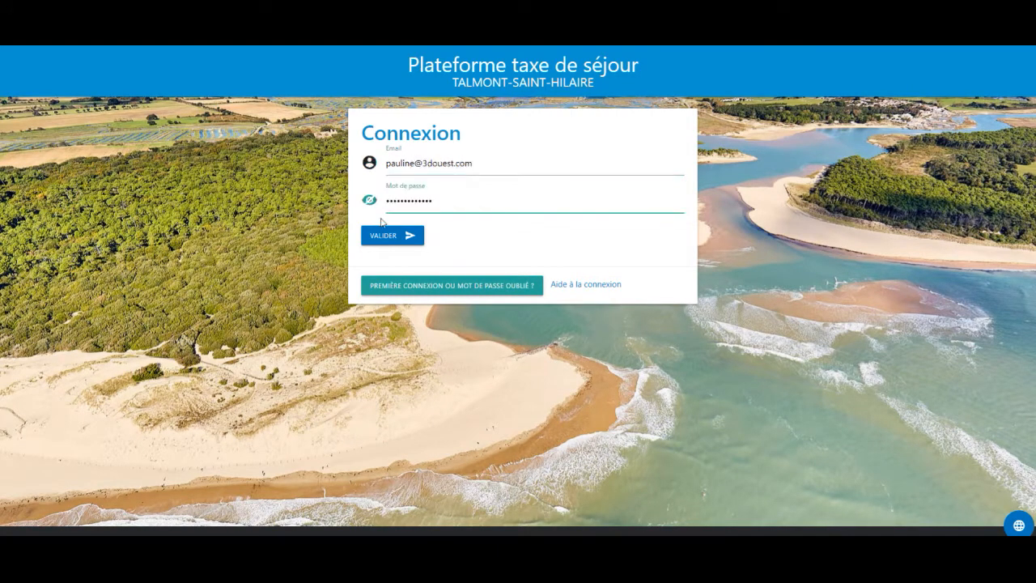
pyautogui.click(382, 234)
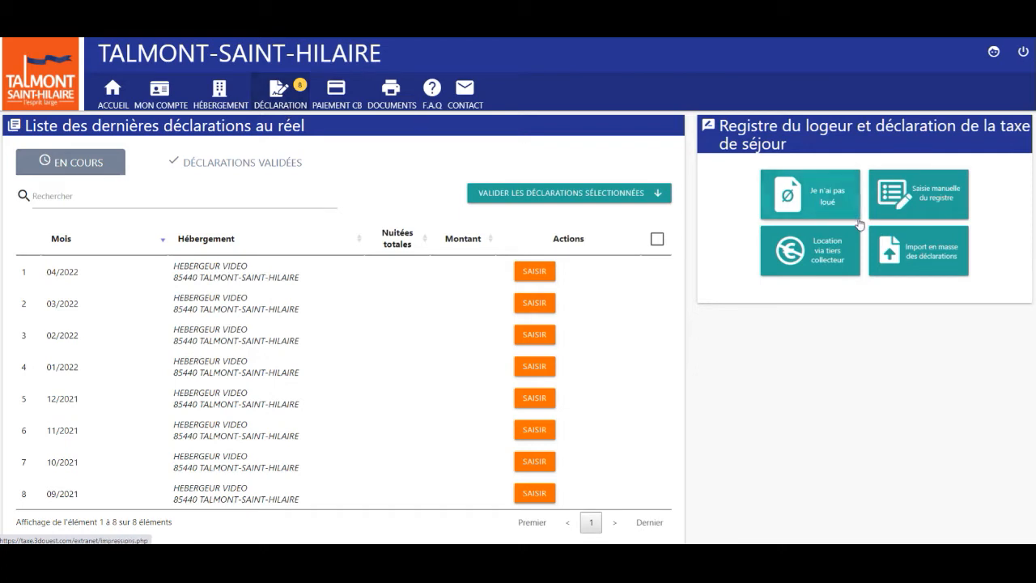
# Start a manual register entry for Janvier 2022 and add a first stay
pyautogui.click(922, 209)
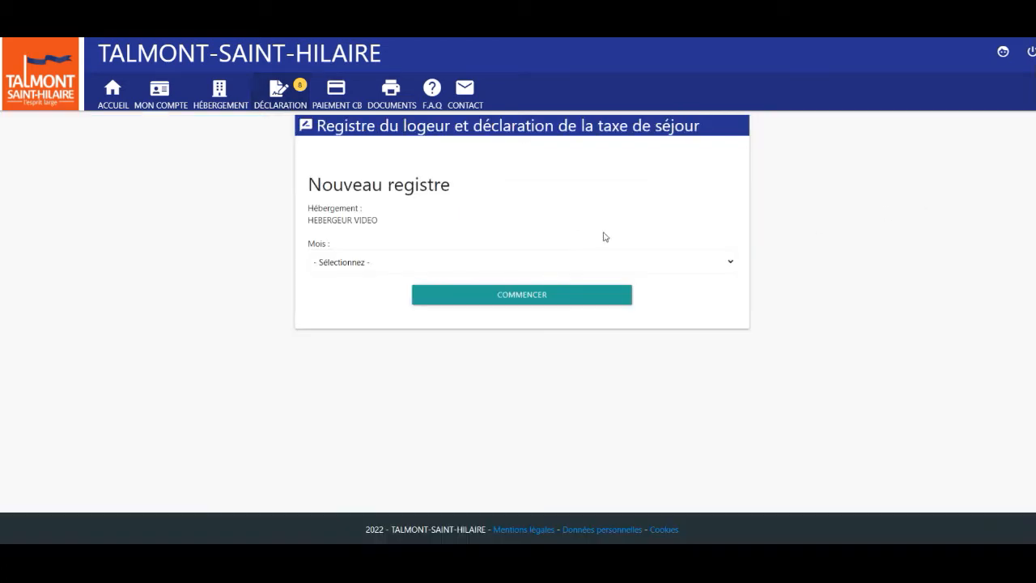
pyautogui.click(344, 268)
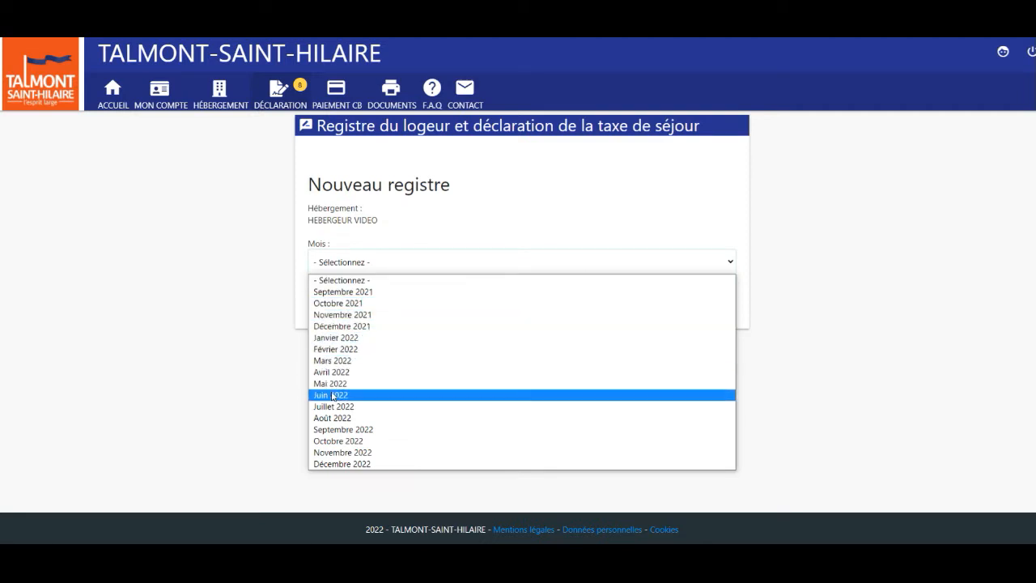
pyautogui.click(331, 338)
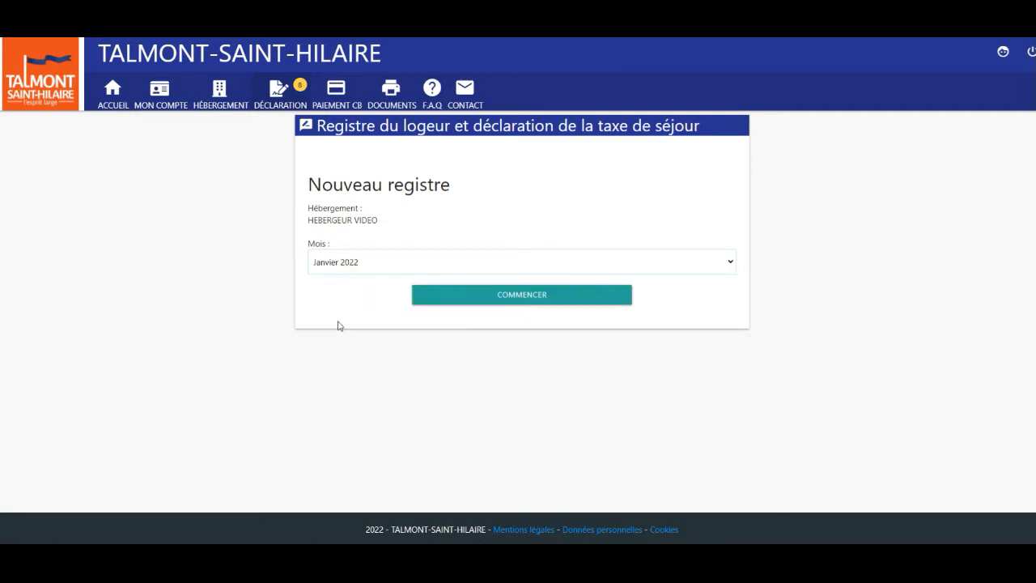
pyautogui.click(499, 301)
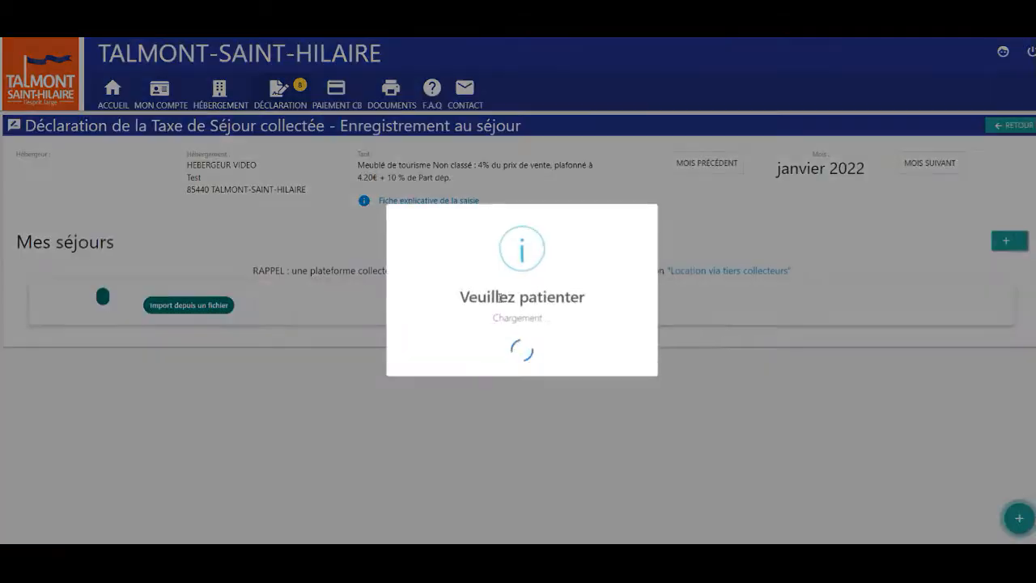
pyautogui.click(491, 236)
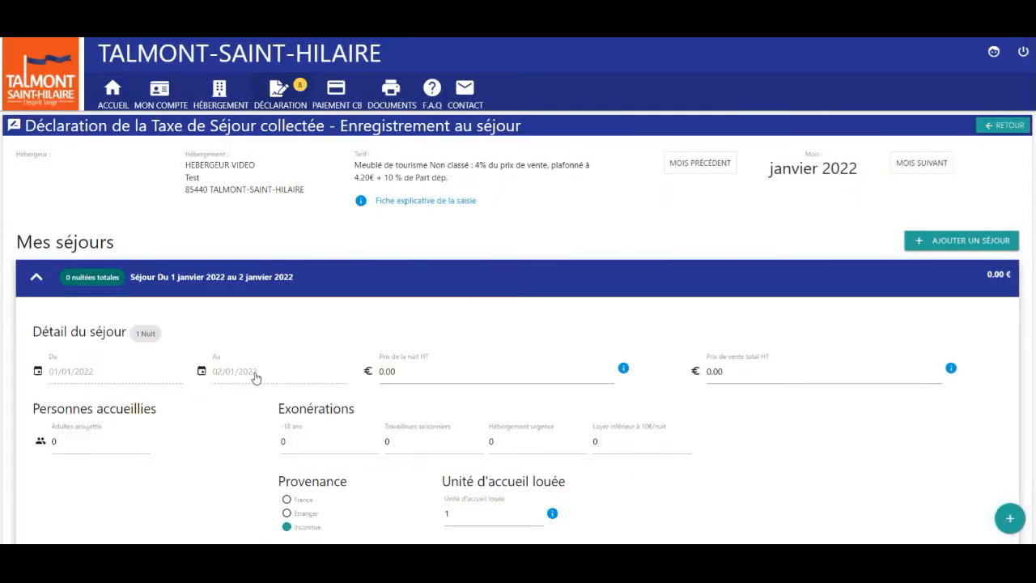
# Set the stay to end on 5 January 2022, nightly price 45, with 2 taxable adults
pyautogui.click(254, 371)
pyautogui.click(595, 167)
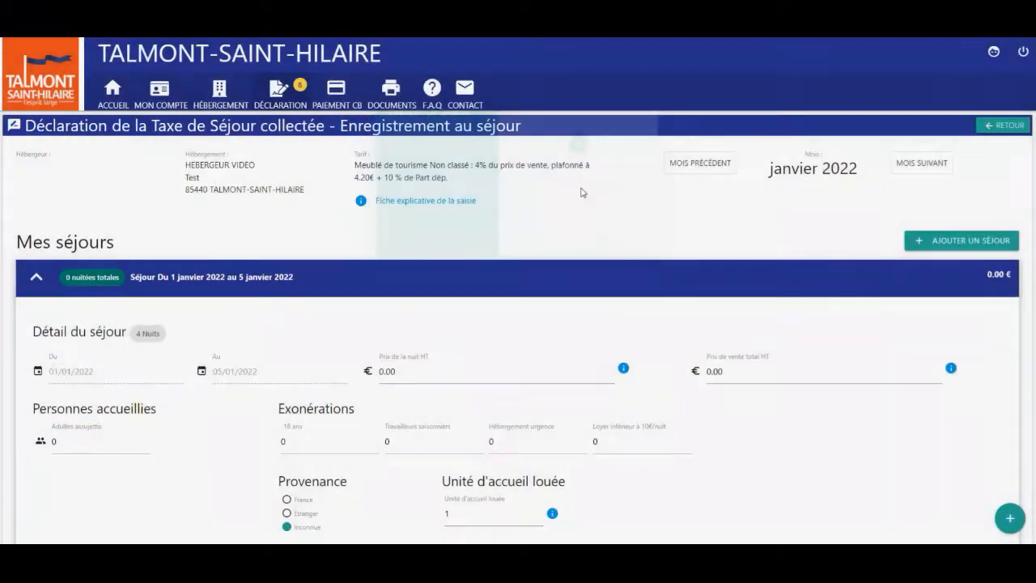
pyautogui.click(419, 372)
pyautogui.write('45')
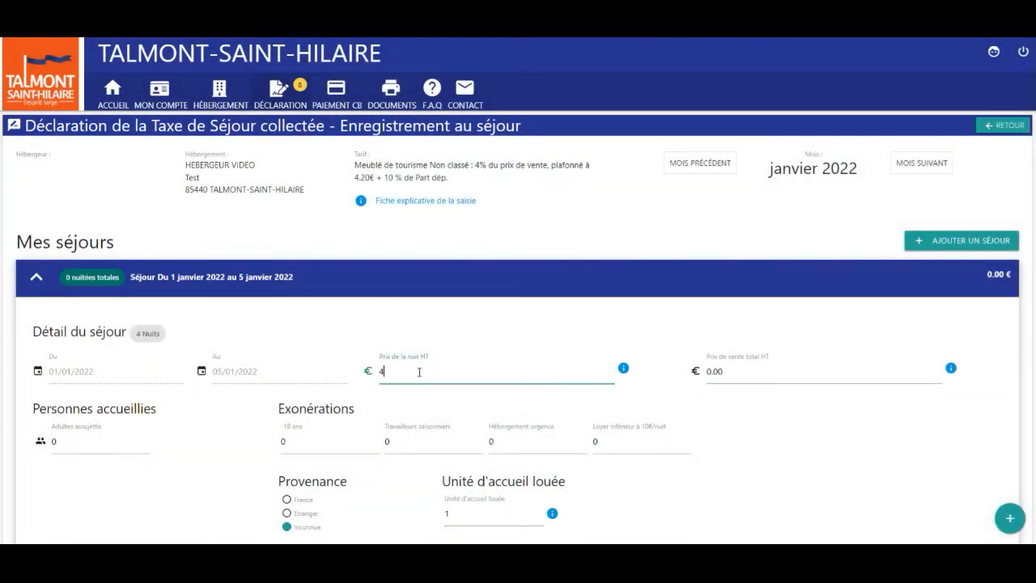
pyautogui.click(77, 441)
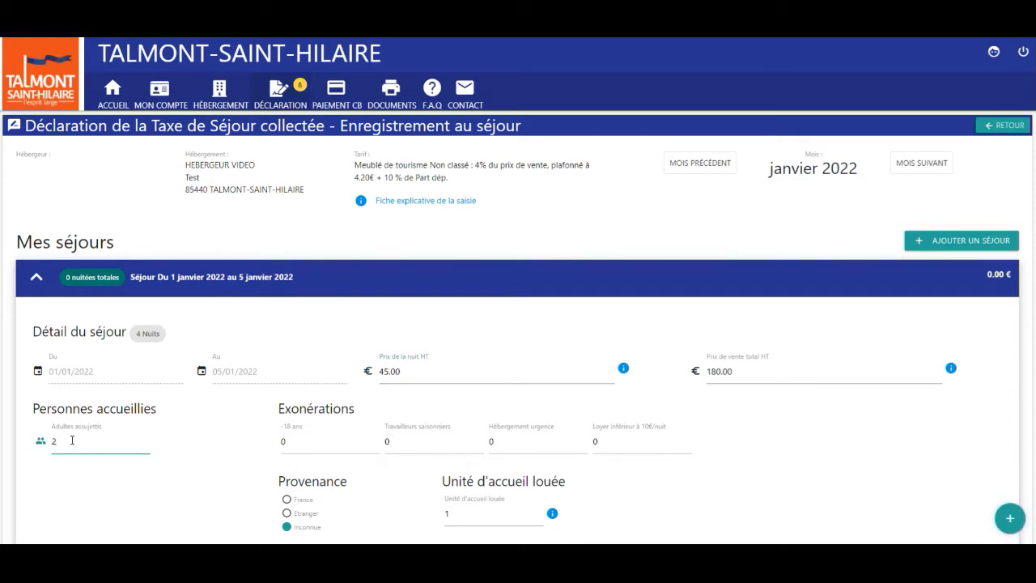
pyautogui.write('2')
pyautogui.scroll(-3, 72, 440)
# Add one under-18 guest from France with their postal code, and save the stay
pyautogui.click(292, 276)
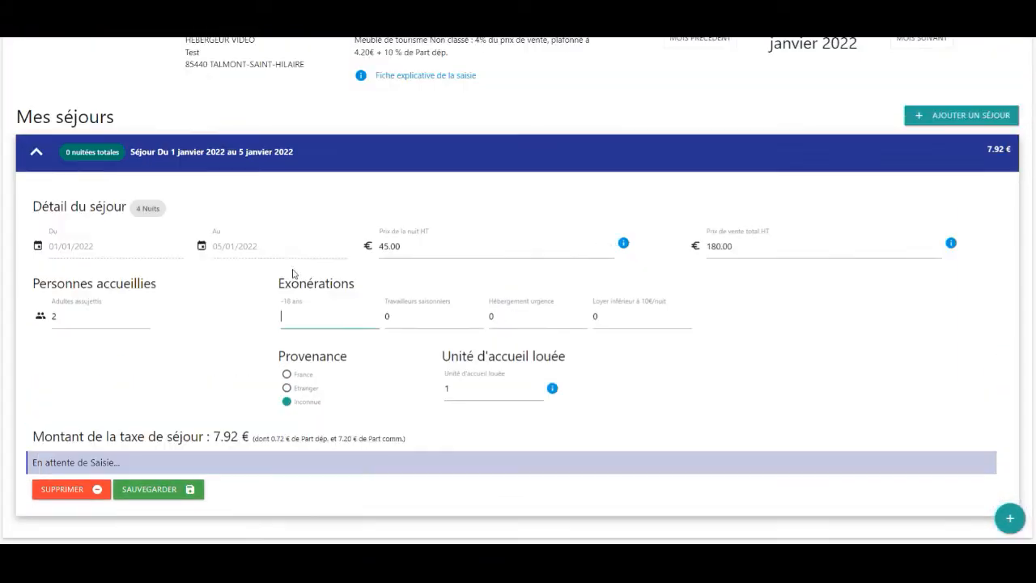
pyautogui.write('1')
pyautogui.click(286, 375)
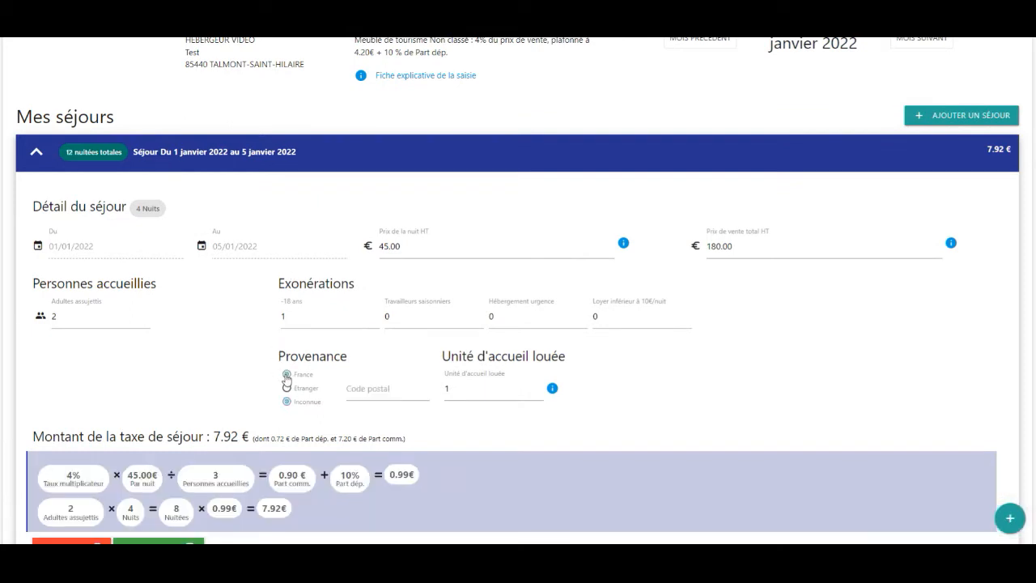
pyautogui.click(375, 391)
pyautogui.write('22')
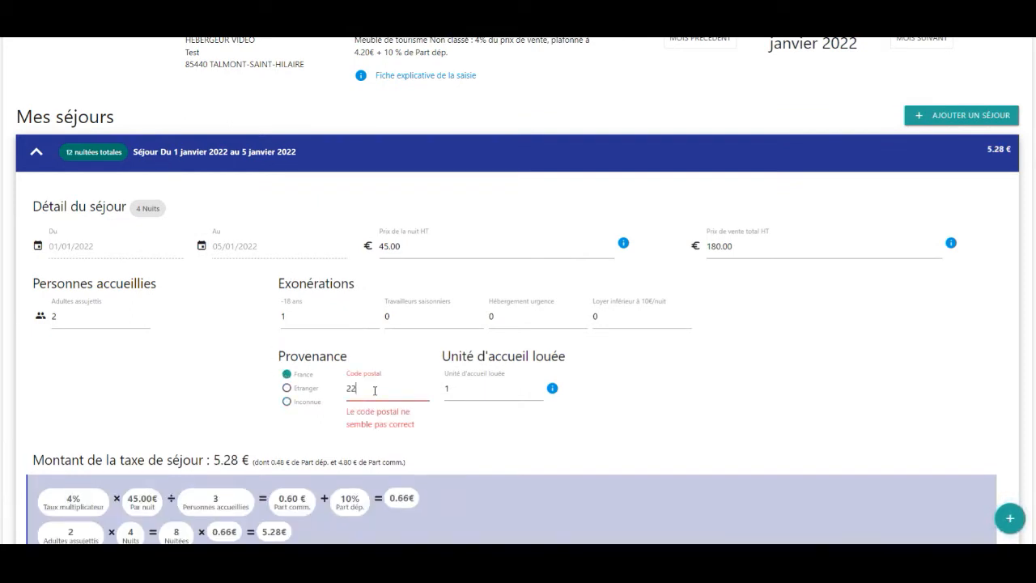
pyautogui.write('300')
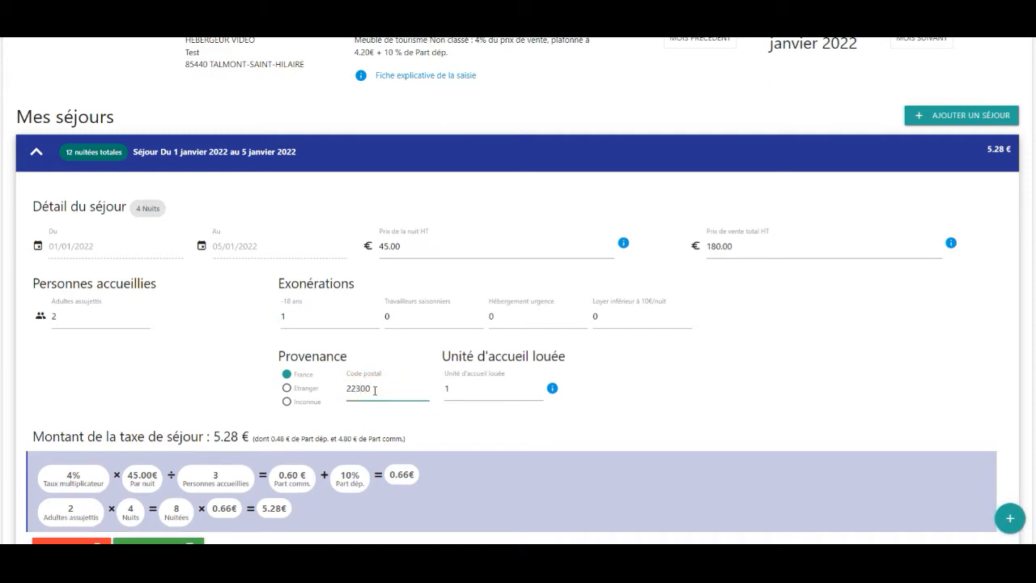
pyautogui.scroll(-1, 375, 391)
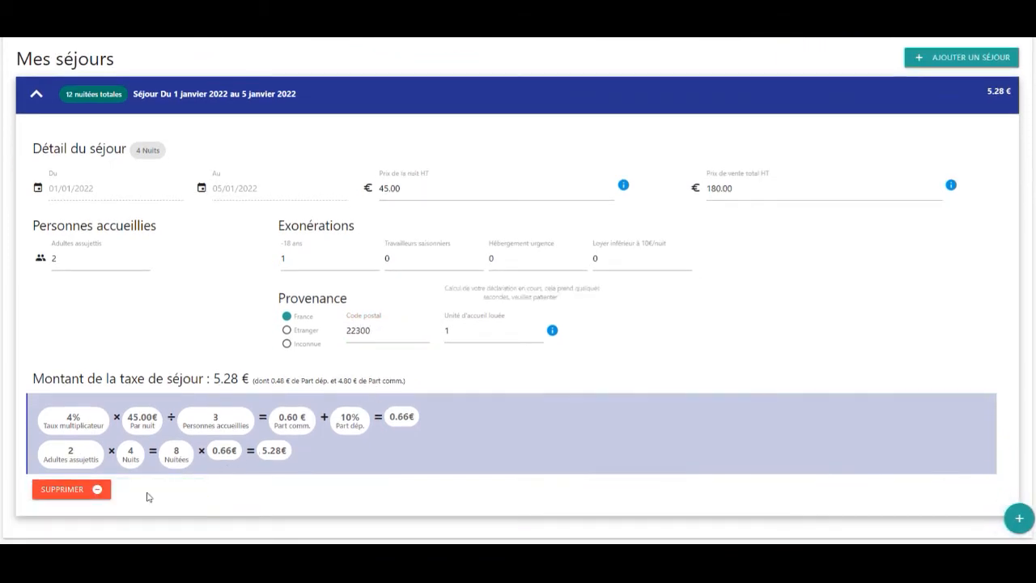
pyautogui.click(149, 489)
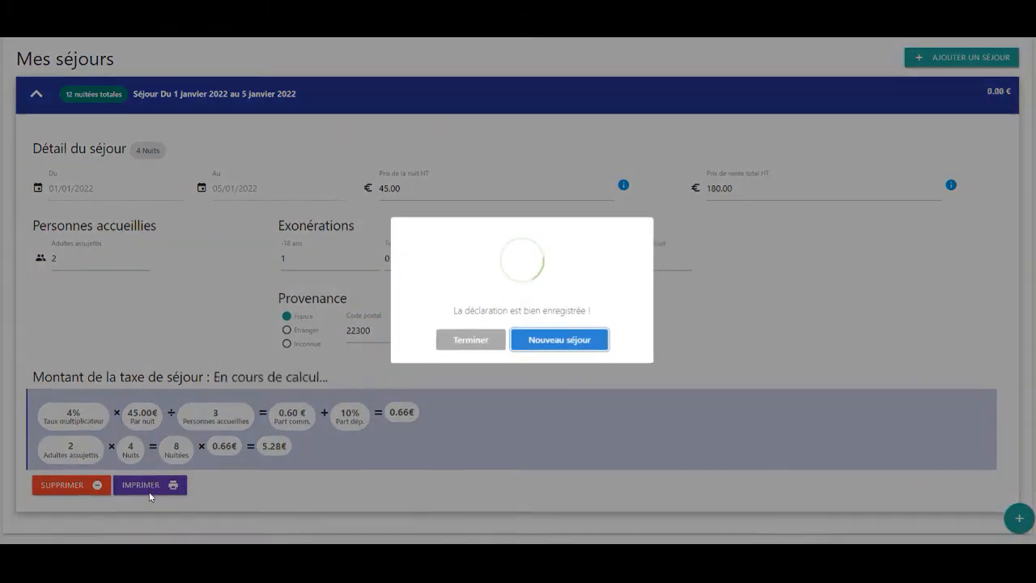
# Add a new stay from 16/01/2022 to 22/01/2022 with a 150 total price
pyautogui.click(558, 340)
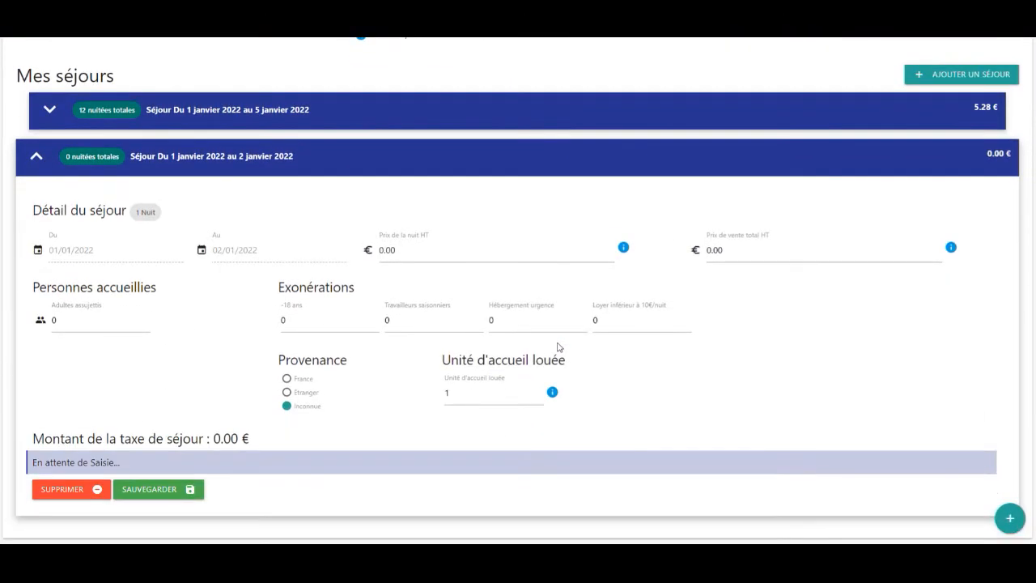
pyautogui.click(74, 256)
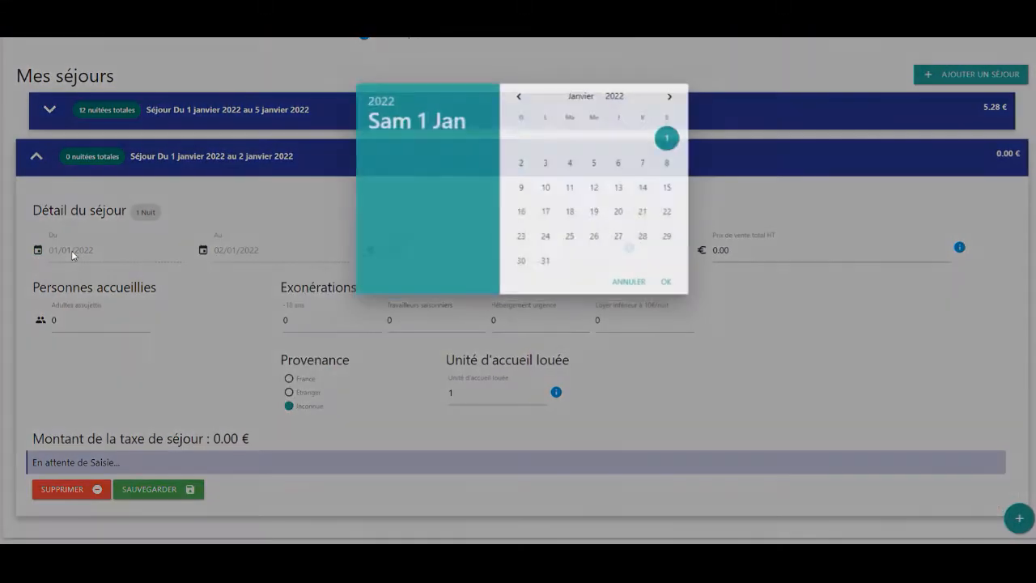
pyautogui.click(521, 217)
pyautogui.click(289, 250)
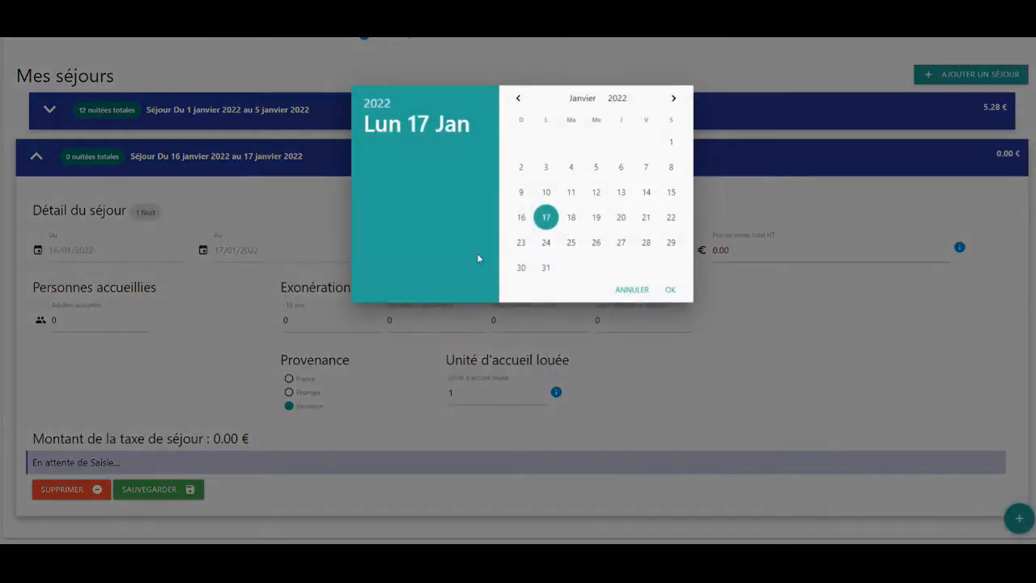
pyautogui.click(671, 217)
pyautogui.click(727, 251)
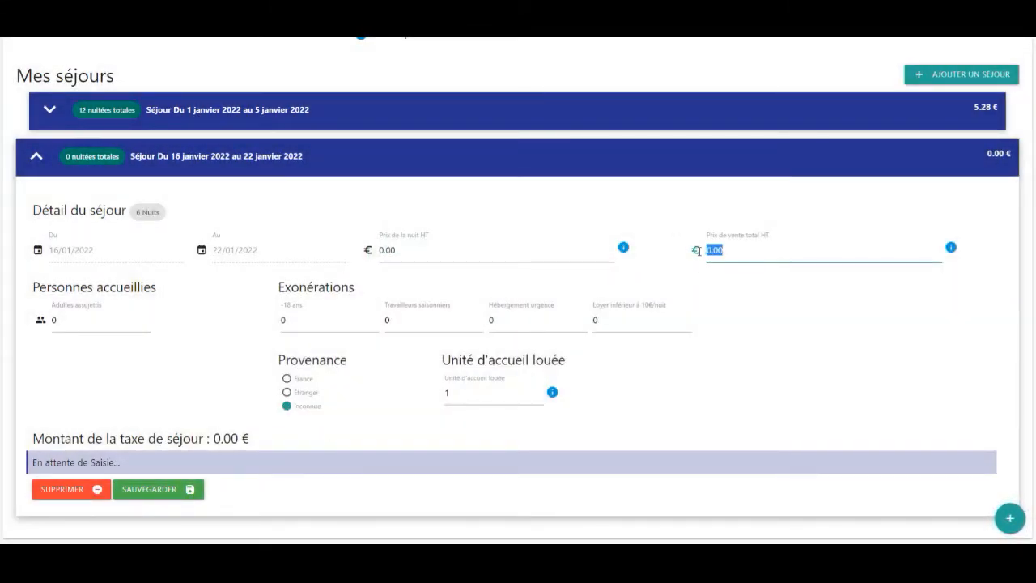
pyautogui.write('150')
# Enter 2 taxable adults and 1 under-18, save the stay and finish
pyautogui.click(87, 321)
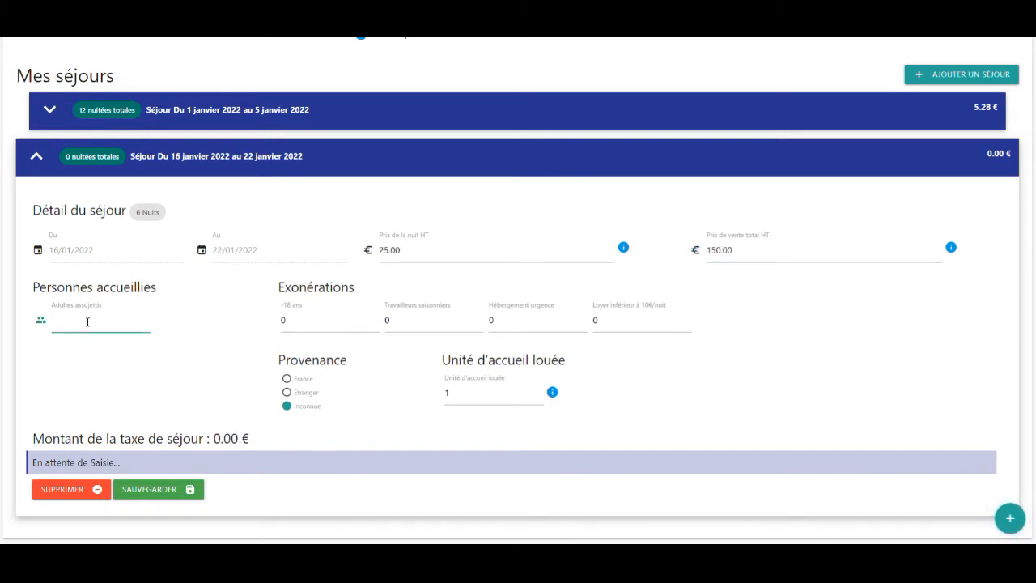
pyautogui.click(340, 319)
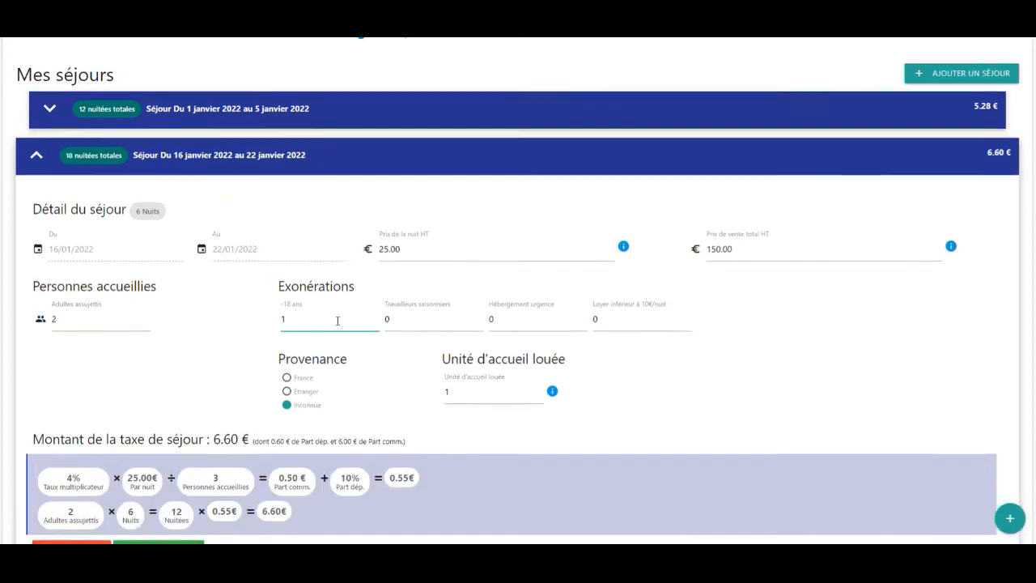
pyautogui.scroll(-2, 337, 321)
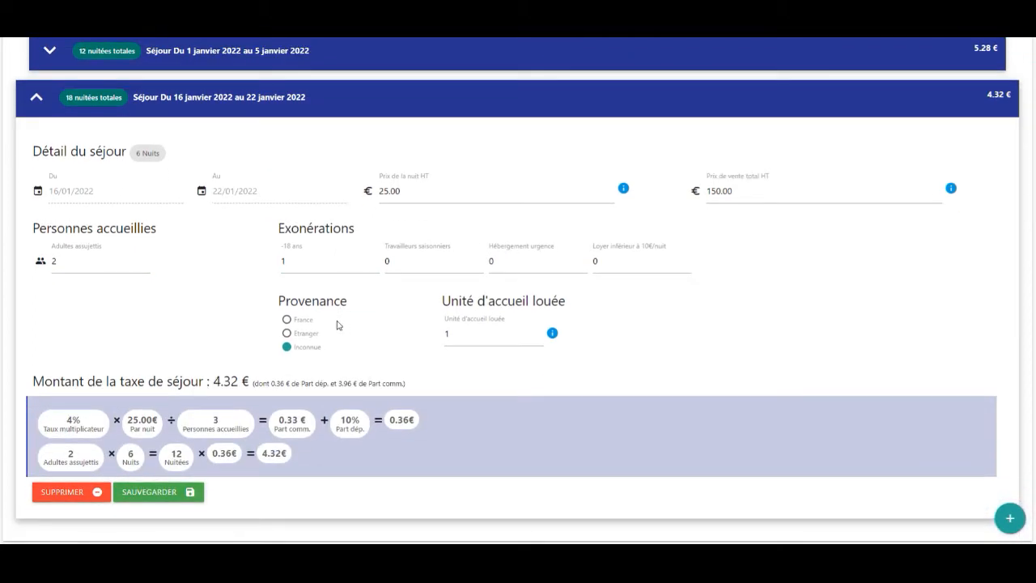
pyautogui.click(191, 492)
pyautogui.click(463, 340)
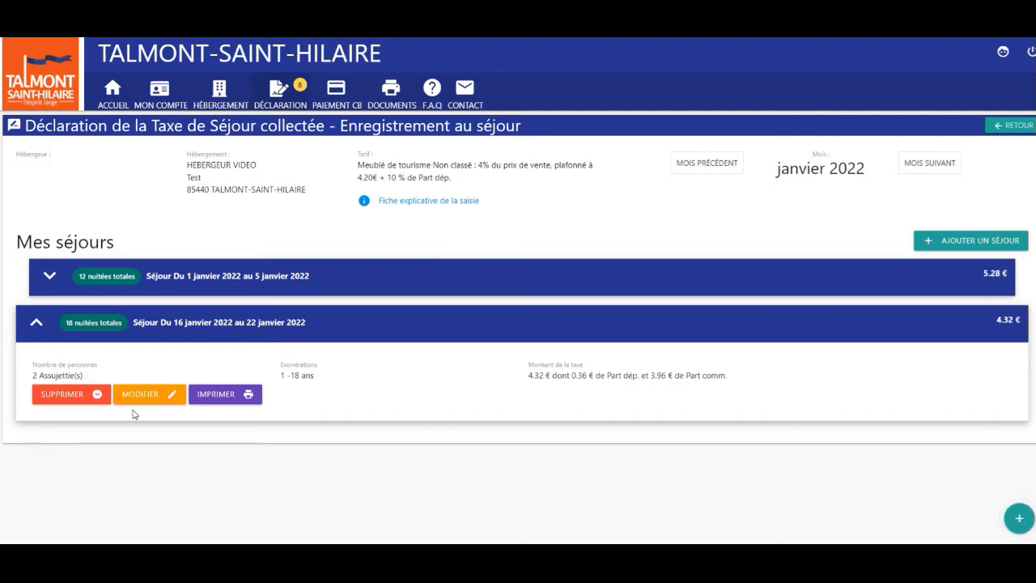
# Print the stay's tax receipt, entering and confirming the client's name
pyautogui.click(221, 396)
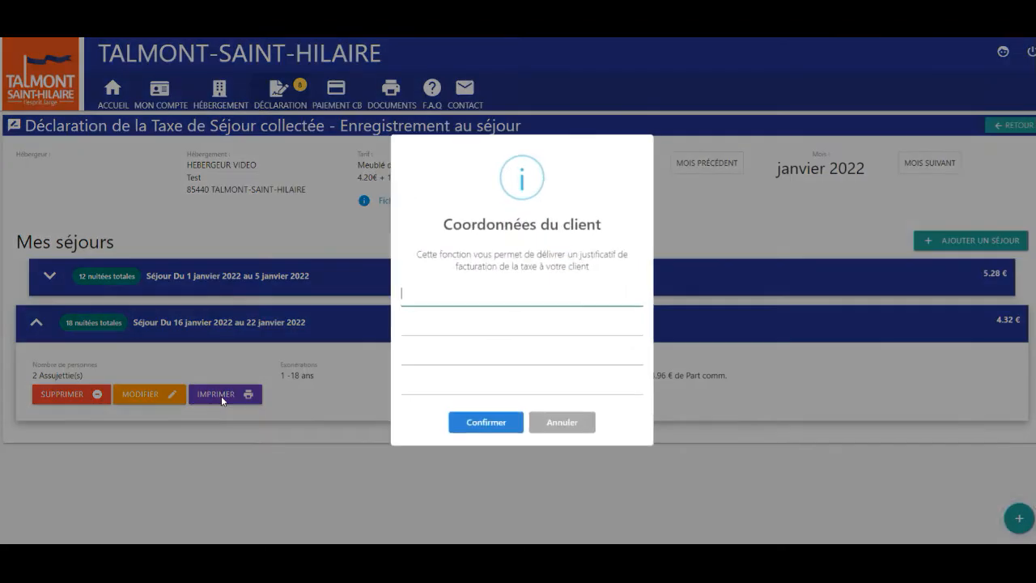
pyautogui.write('Monsieur Dupont')
pyautogui.click(480, 422)
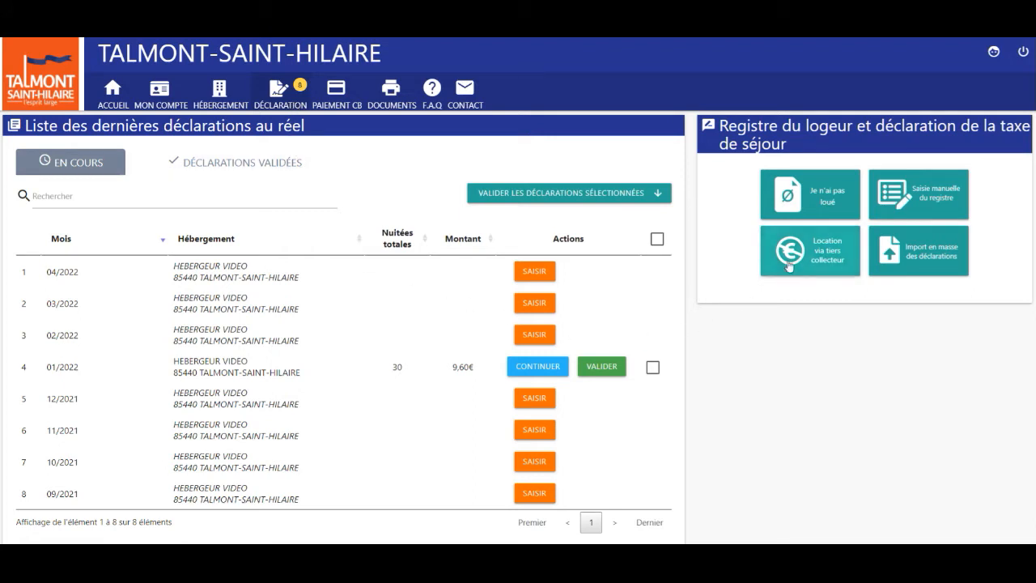
# Add a third-party collection period 01/02/2022–31/03/2022 for Gites de France and Booking
pyautogui.click(789, 264)
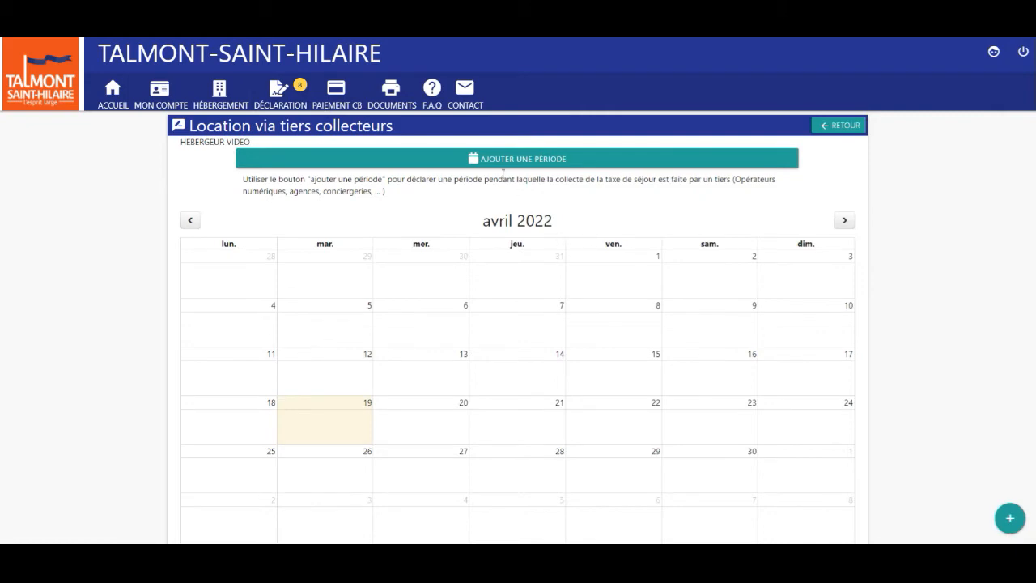
pyautogui.click(389, 162)
pyautogui.click(340, 186)
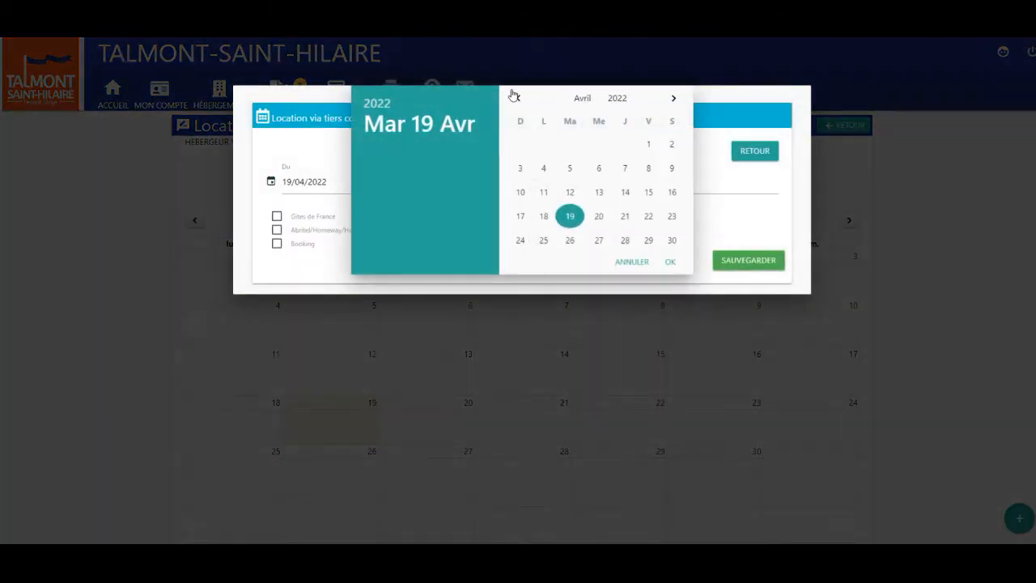
pyautogui.click(519, 100)
pyautogui.click(519, 100)
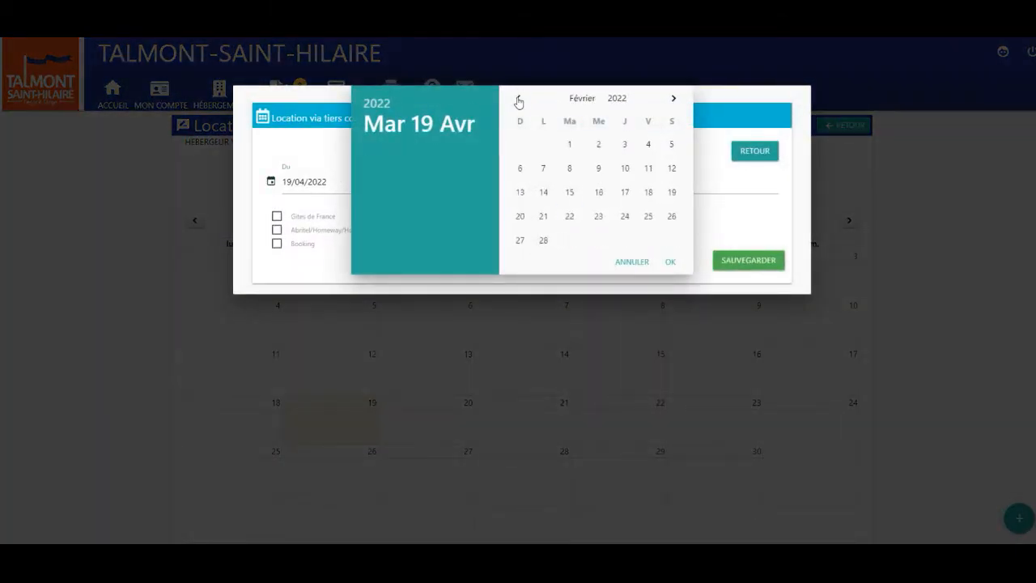
pyautogui.click(570, 146)
pyautogui.click(571, 184)
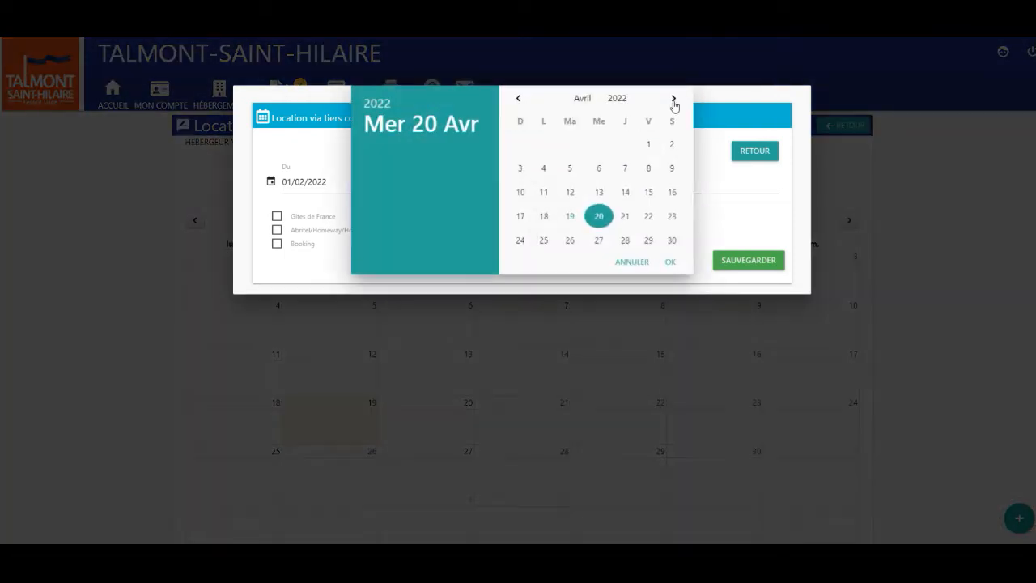
pyautogui.click(519, 98)
pyautogui.click(625, 241)
pyautogui.click(316, 217)
pyautogui.click(306, 245)
pyautogui.click(740, 260)
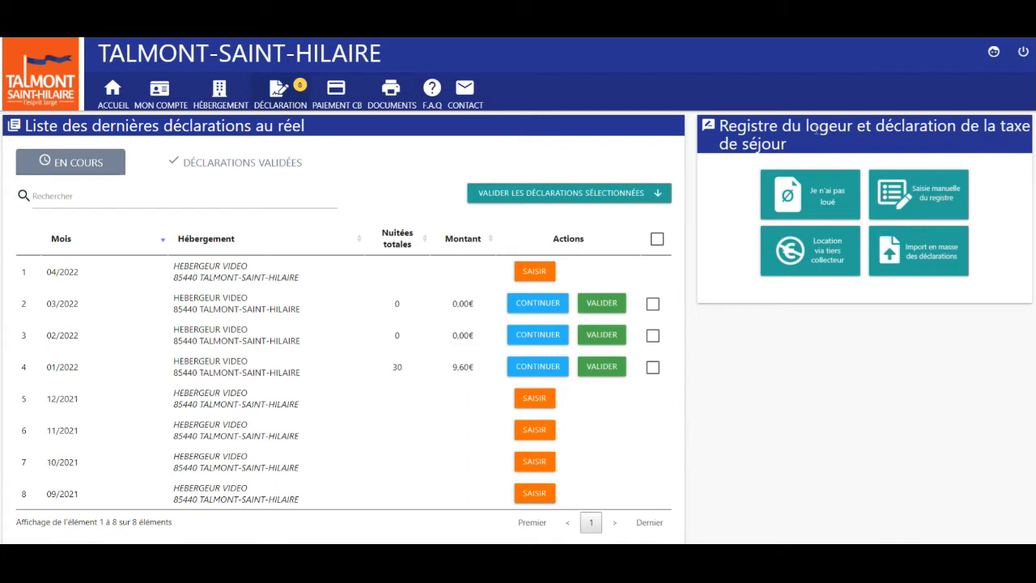
# Start a no-rental period declaration beginning 01/09/2021
pyautogui.click(789, 204)
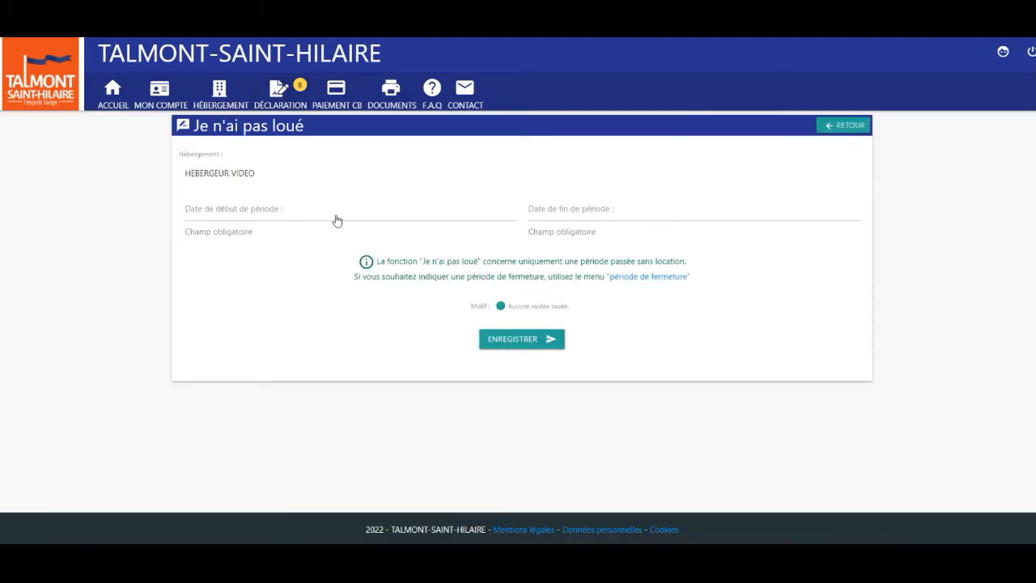
pyautogui.click(296, 212)
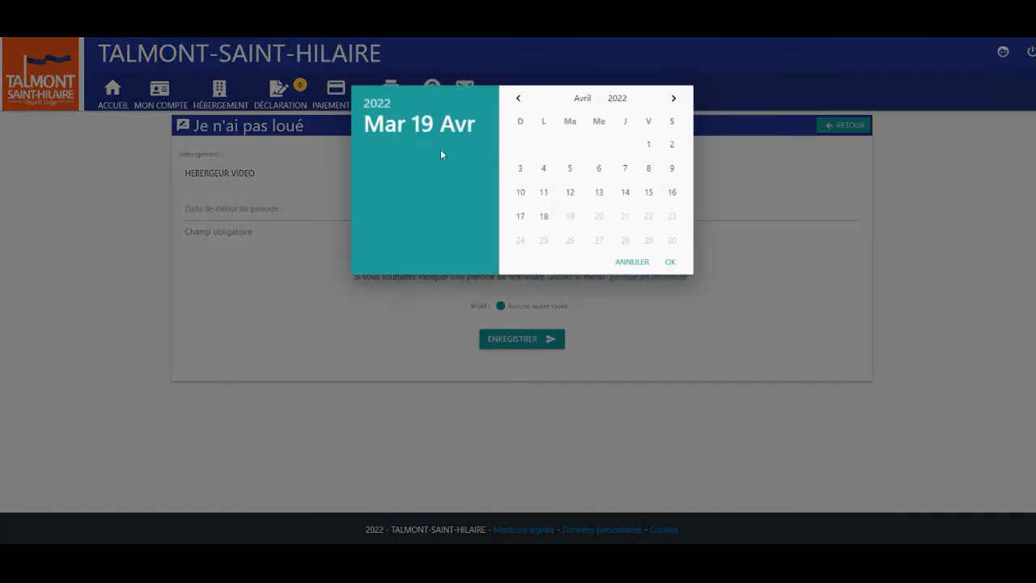
pyautogui.click(518, 99)
pyautogui.click(518, 98)
pyautogui.click(518, 99)
pyautogui.click(518, 99)
pyautogui.click(518, 99)
pyautogui.click(518, 99)
pyautogui.click(518, 98)
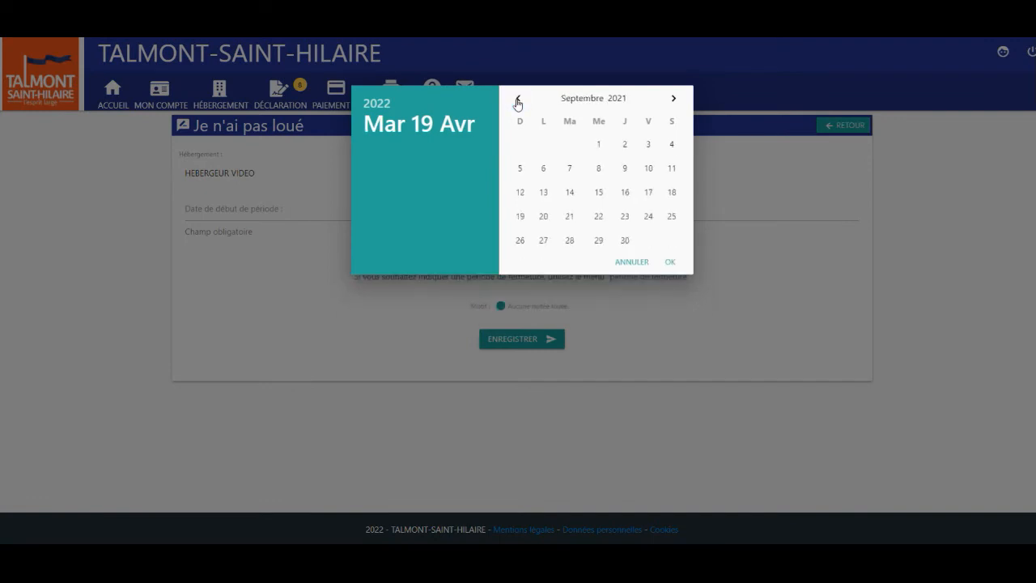
pyautogui.click(599, 145)
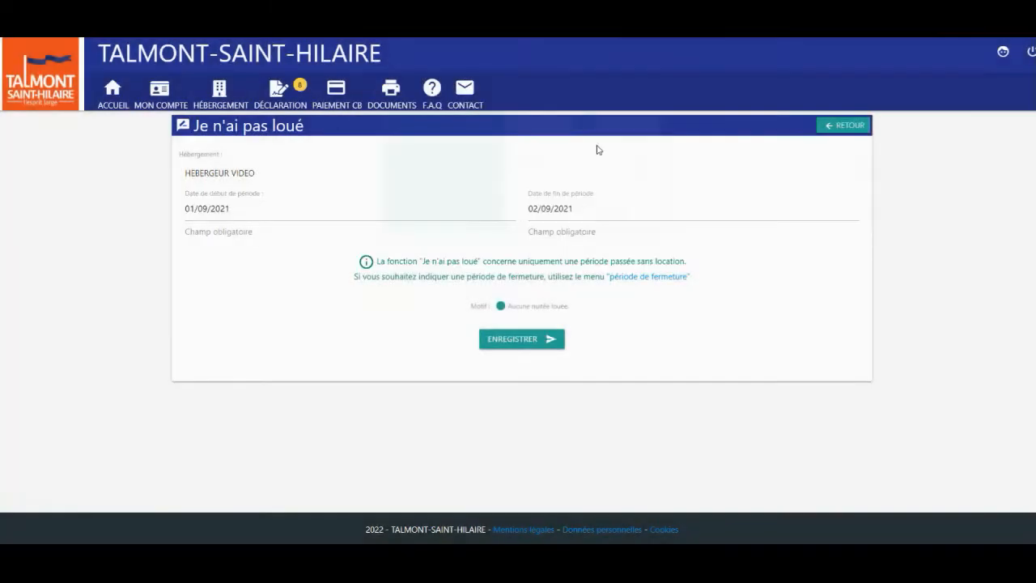
# End the no-rental period on 30/11/2021, save it at zero and confirm
pyautogui.click(590, 215)
pyautogui.click(674, 98)
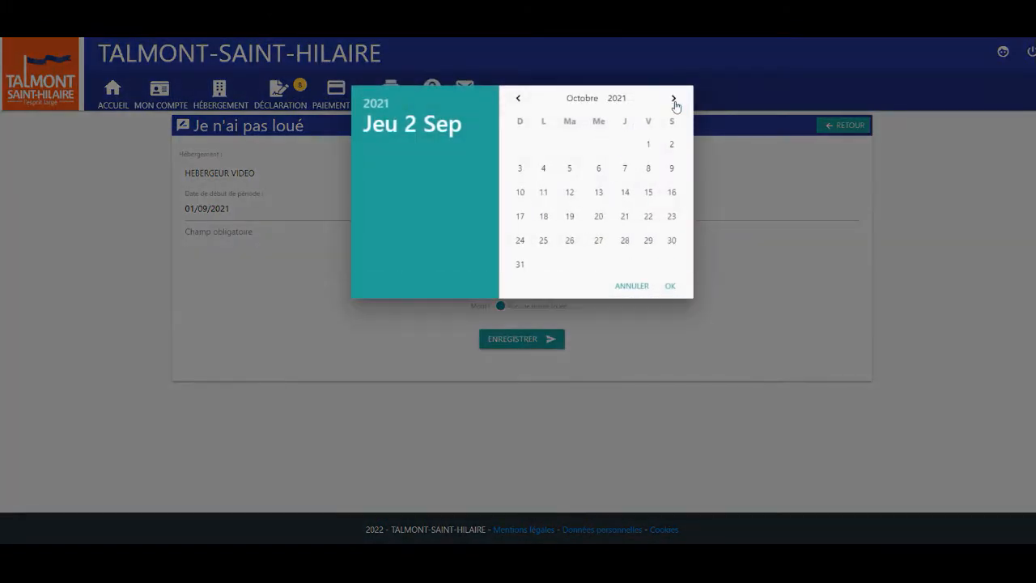
pyautogui.click(673, 99)
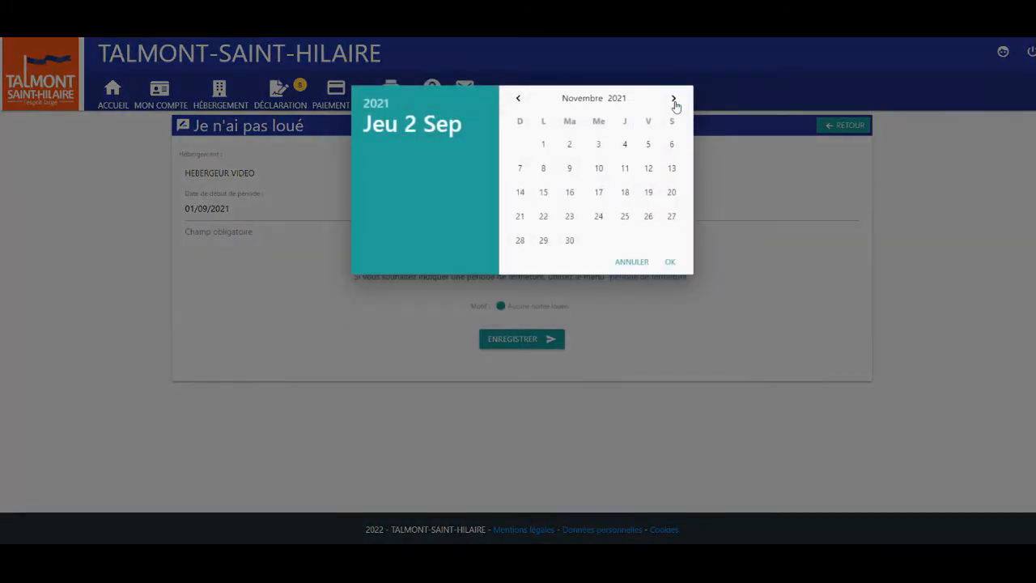
pyautogui.click(570, 241)
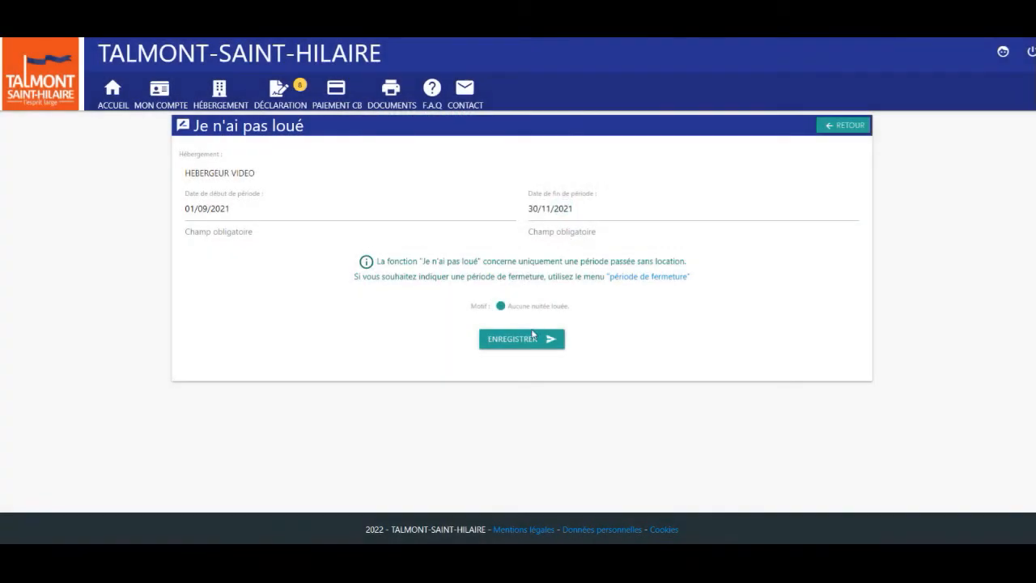
pyautogui.click(522, 340)
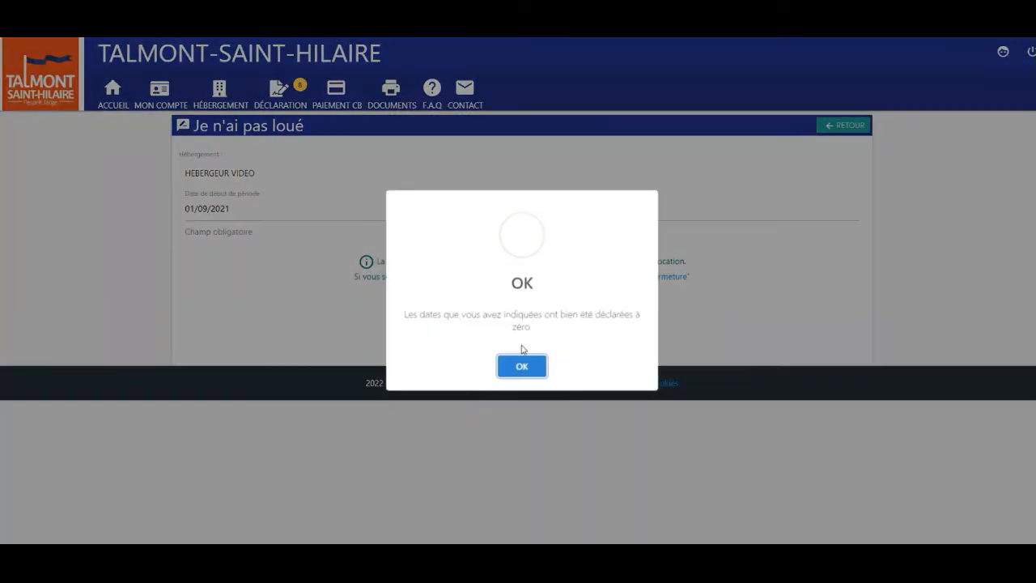
pyautogui.click(520, 365)
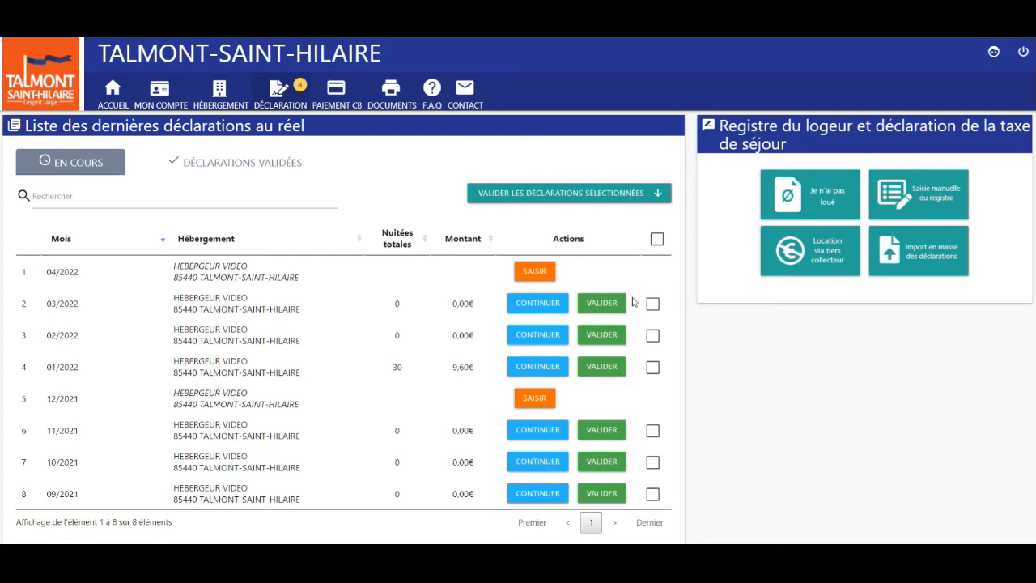
# Validate the March 2022 declaration
pyautogui.click(601, 303)
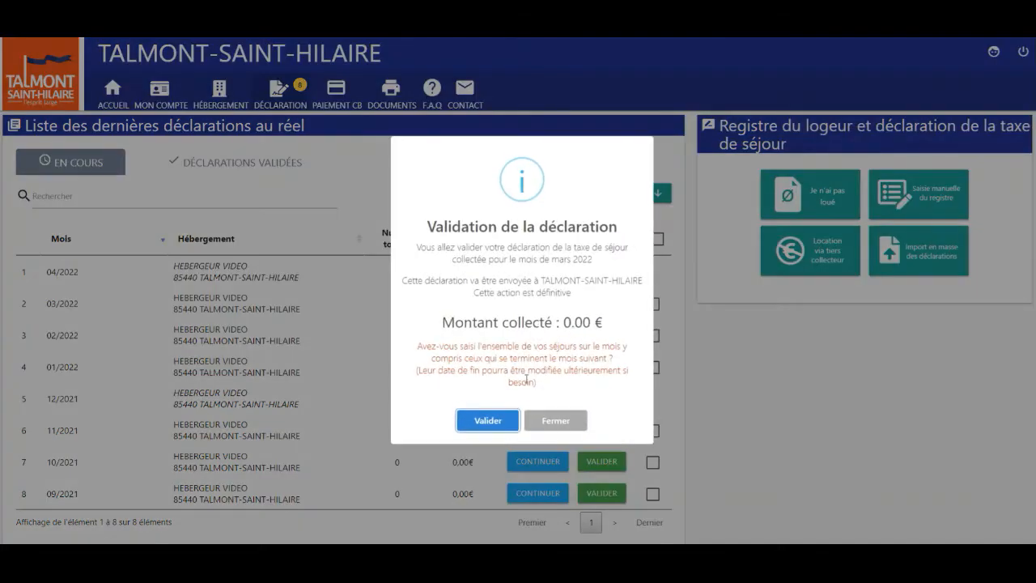
pyautogui.click(505, 422)
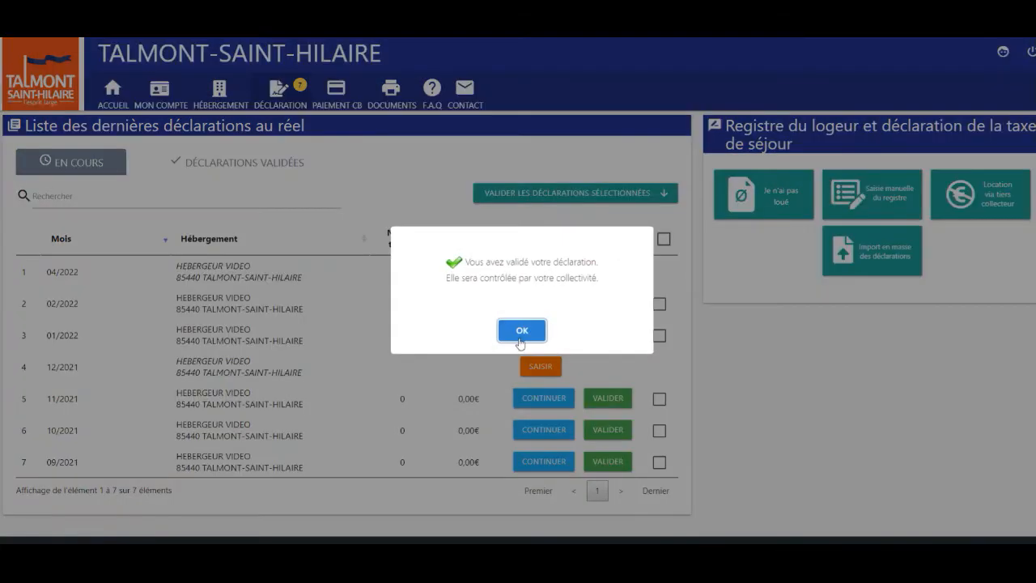
pyautogui.click(518, 338)
# Select all remaining declarations, validate them together, and view the validated list
pyautogui.click(658, 239)
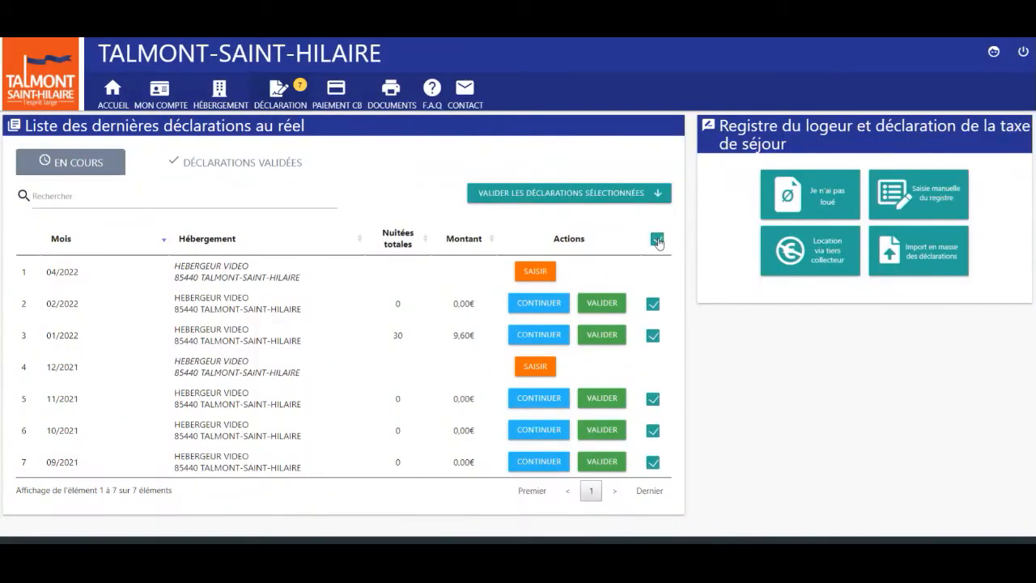
pyautogui.click(572, 196)
pyautogui.click(495, 409)
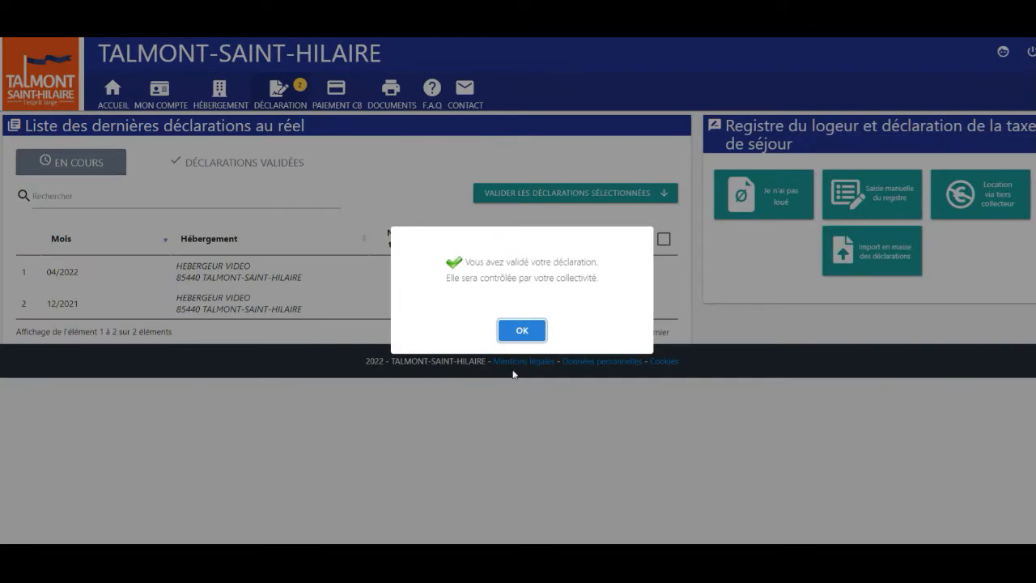
pyautogui.click(522, 330)
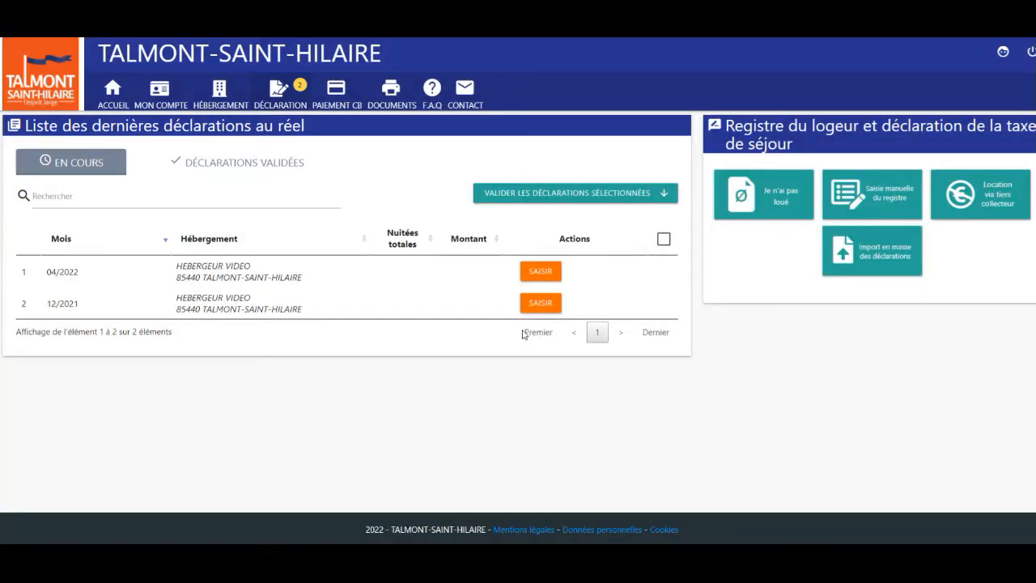
pyautogui.click(263, 164)
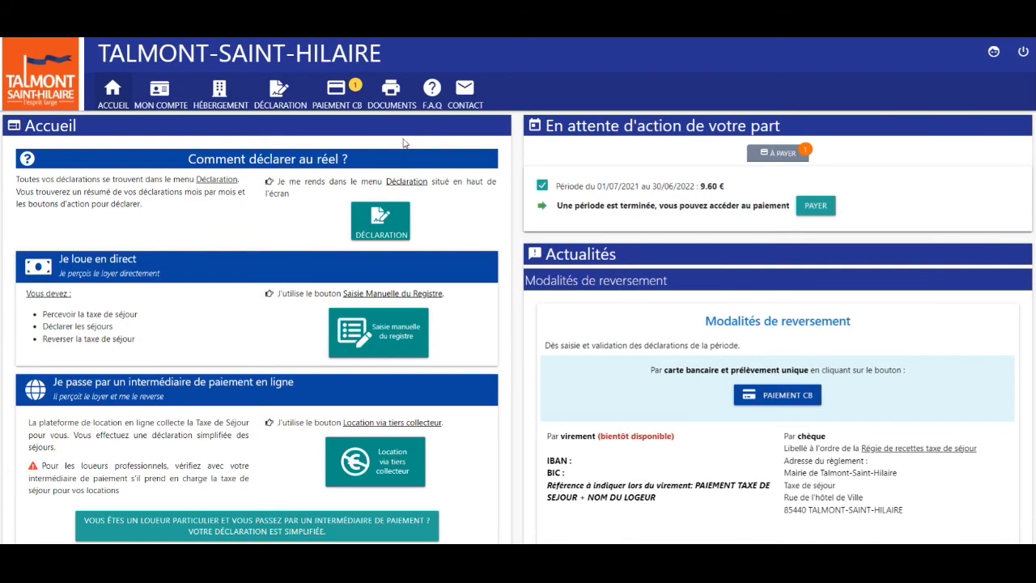
# In Documents, choose the Récapitulatif période for 01/07/2021–30/06/2022
pyautogui.click(406, 105)
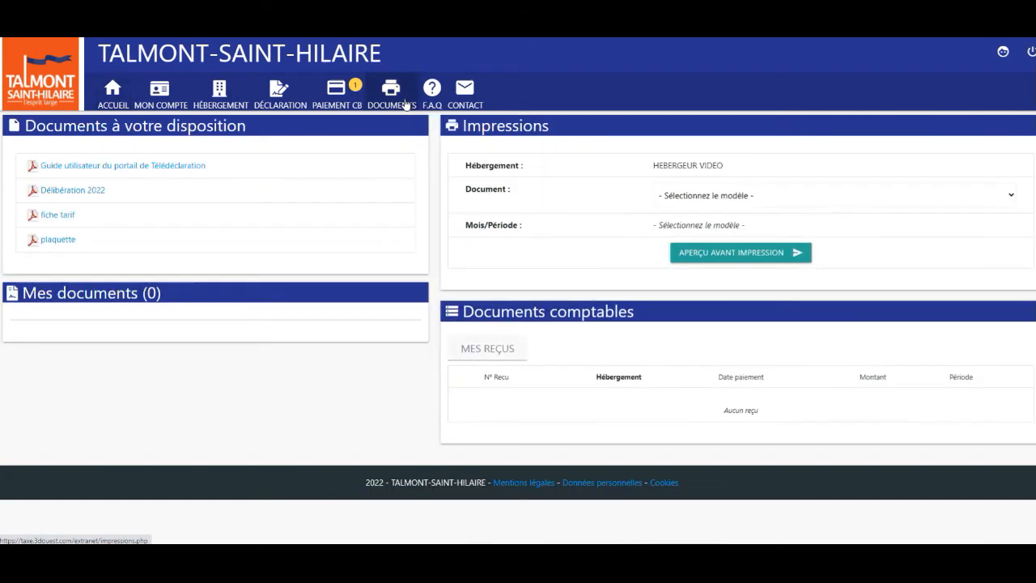
pyautogui.click(433, 101)
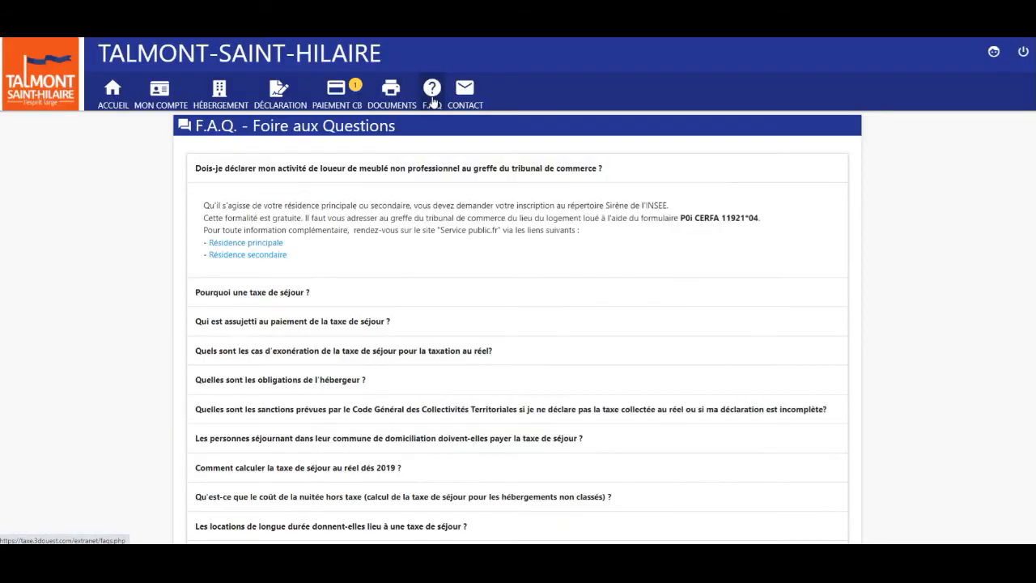
pyautogui.click(393, 96)
pyautogui.click(685, 202)
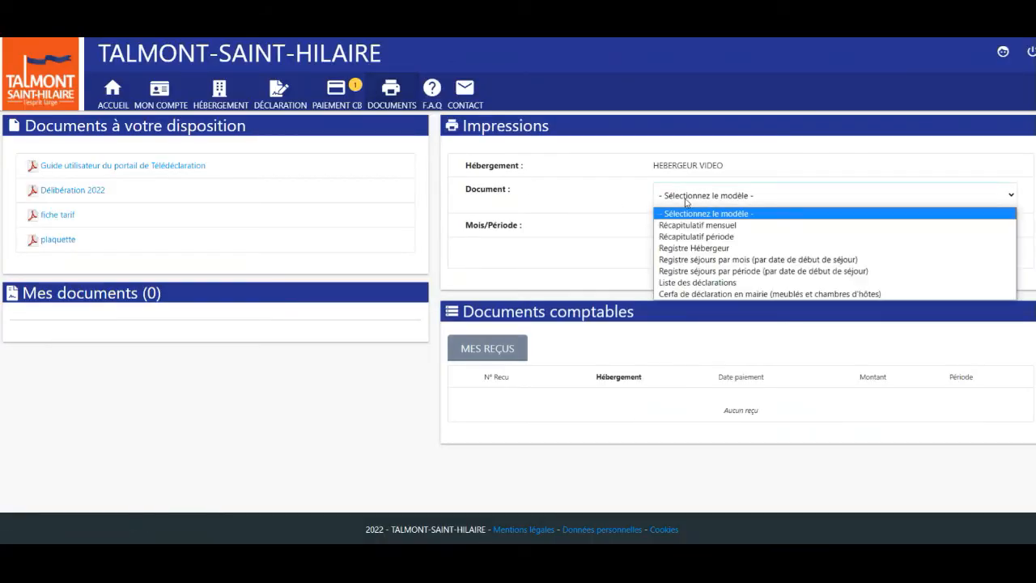
pyautogui.click(688, 237)
pyautogui.click(688, 234)
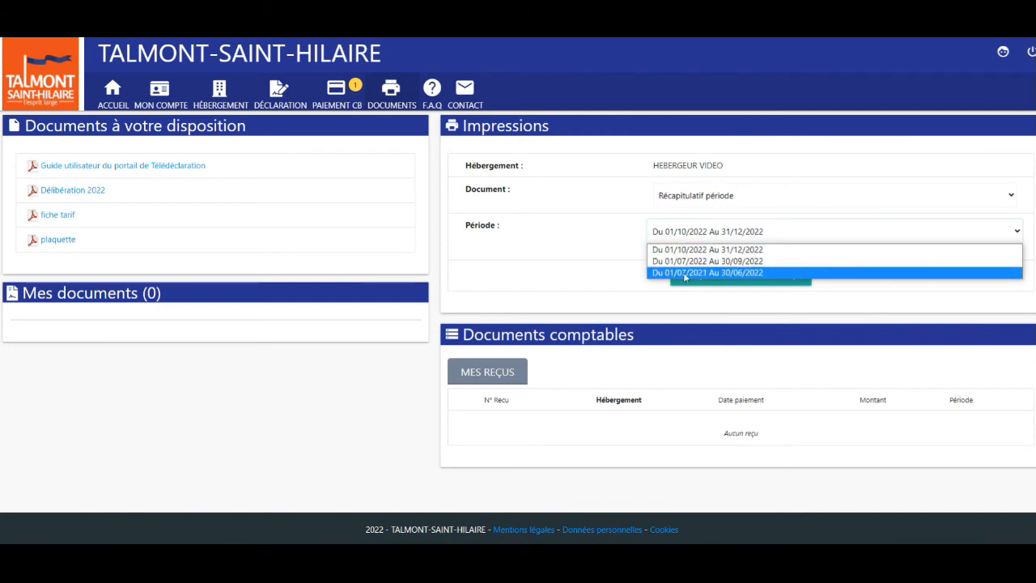
pyautogui.click(685, 273)
# Preview the period summary, then go through account info to the accommodations page
pyautogui.click(711, 278)
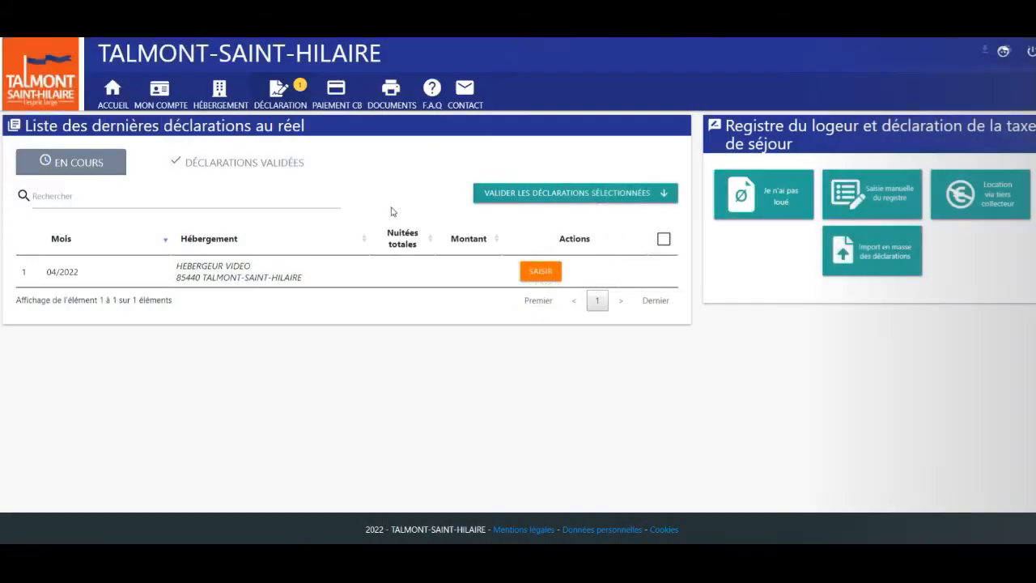
pyautogui.click(174, 102)
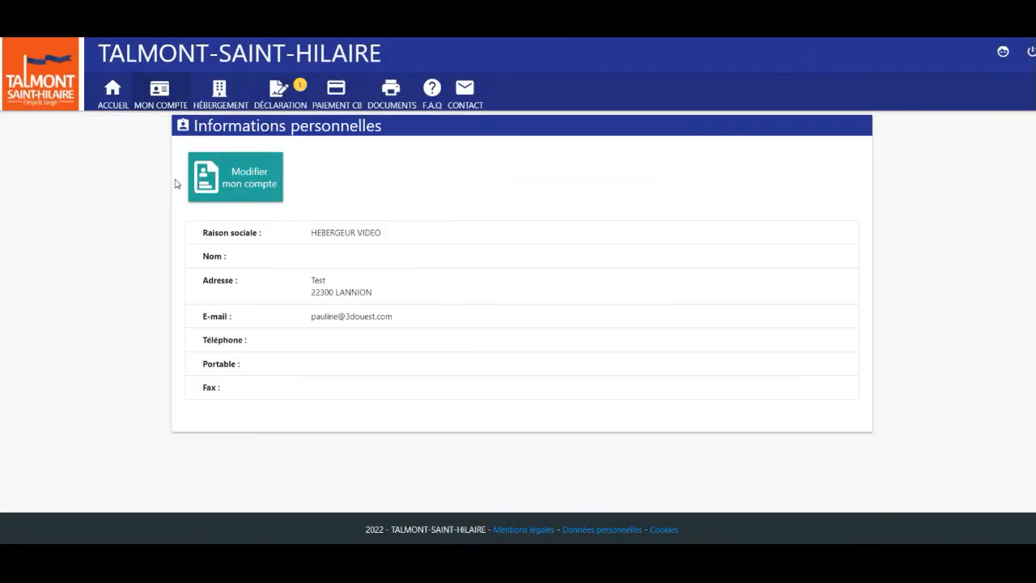
pyautogui.click(242, 104)
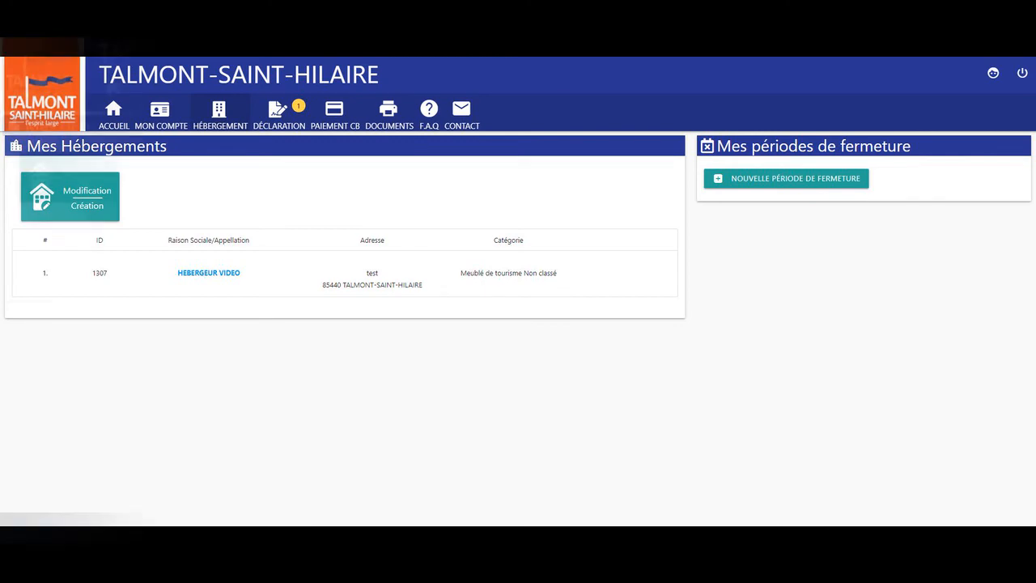
# Start a new closure period from 1 April 2022 to 1 July 2022
pyautogui.click(757, 160)
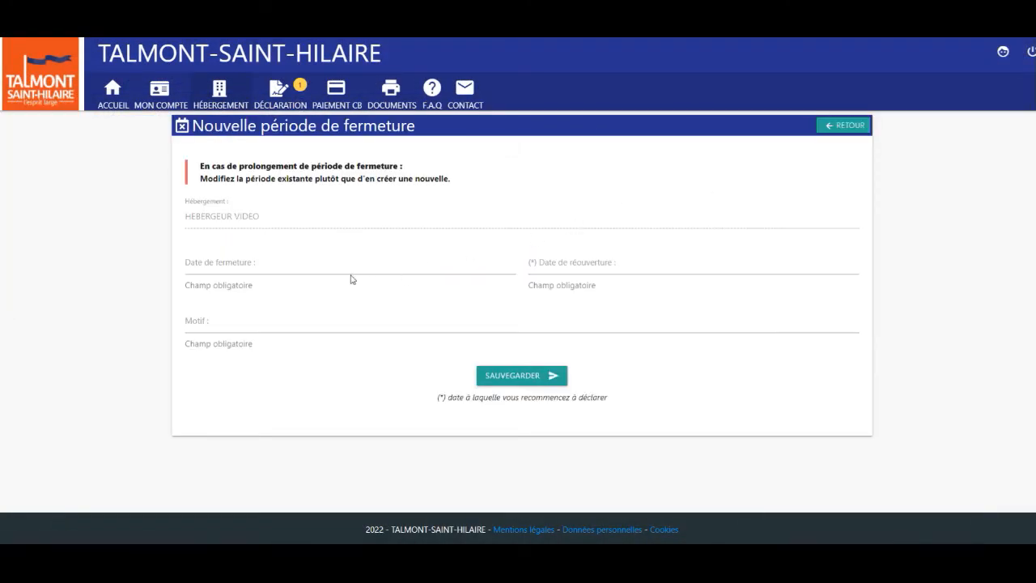
pyautogui.click(265, 266)
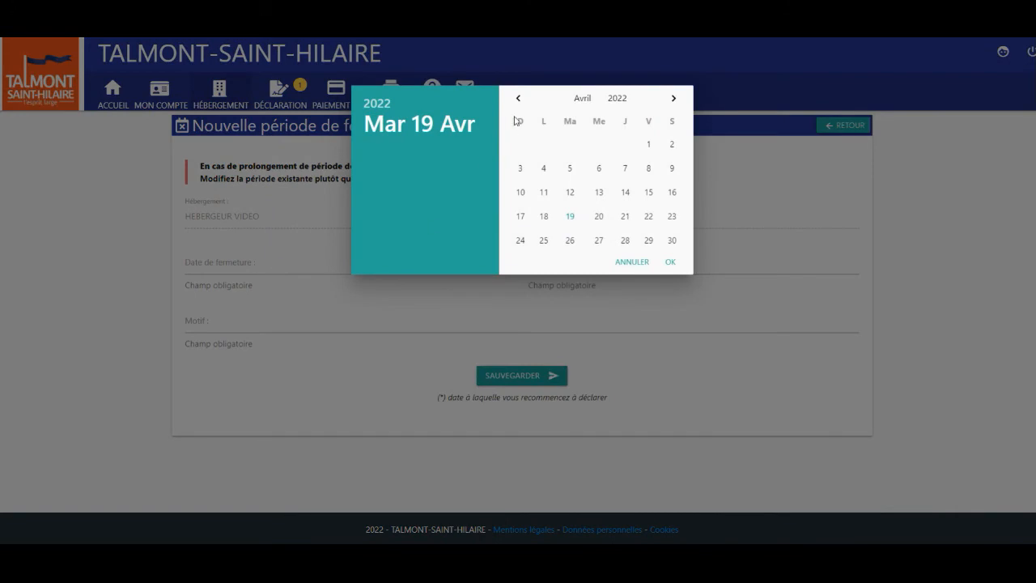
pyautogui.click(648, 144)
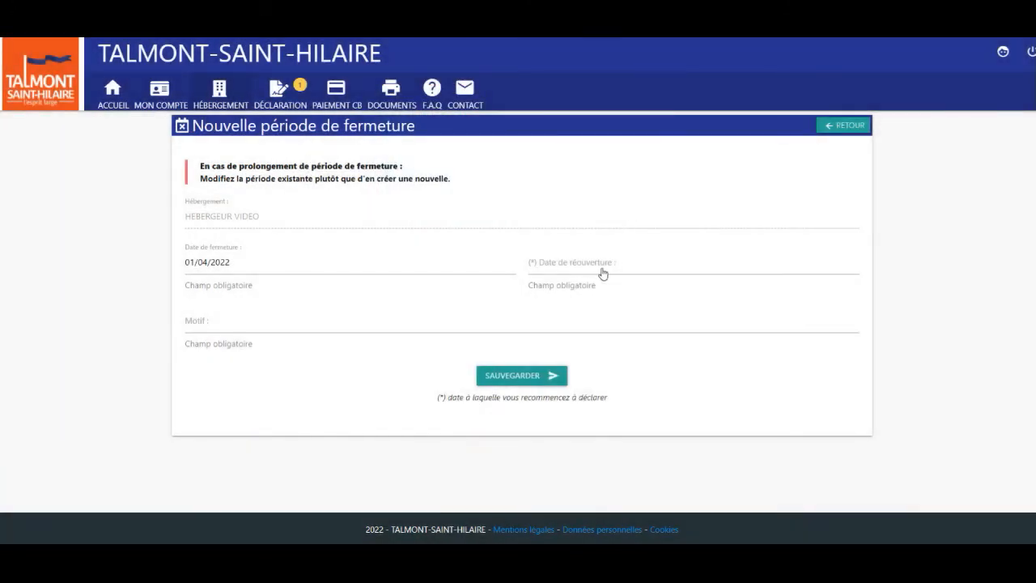
pyautogui.click(601, 271)
pyautogui.click(673, 100)
pyautogui.click(673, 99)
pyautogui.click(673, 100)
pyautogui.click(649, 145)
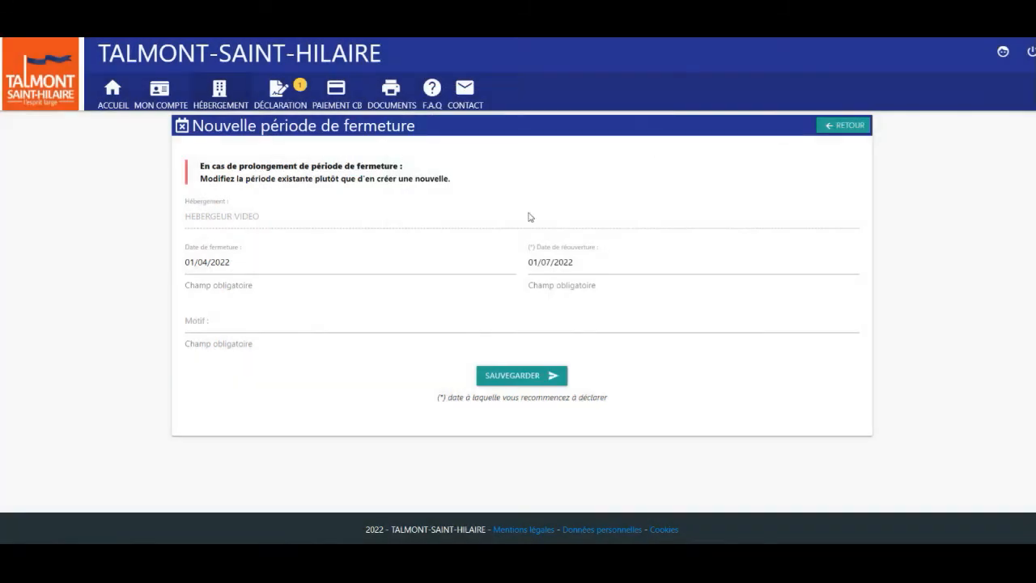
# Give the closure the reason 'fermeture annuelle', save it, and open the contact form
pyautogui.click(252, 328)
pyautogui.write('fermeture annuelle')
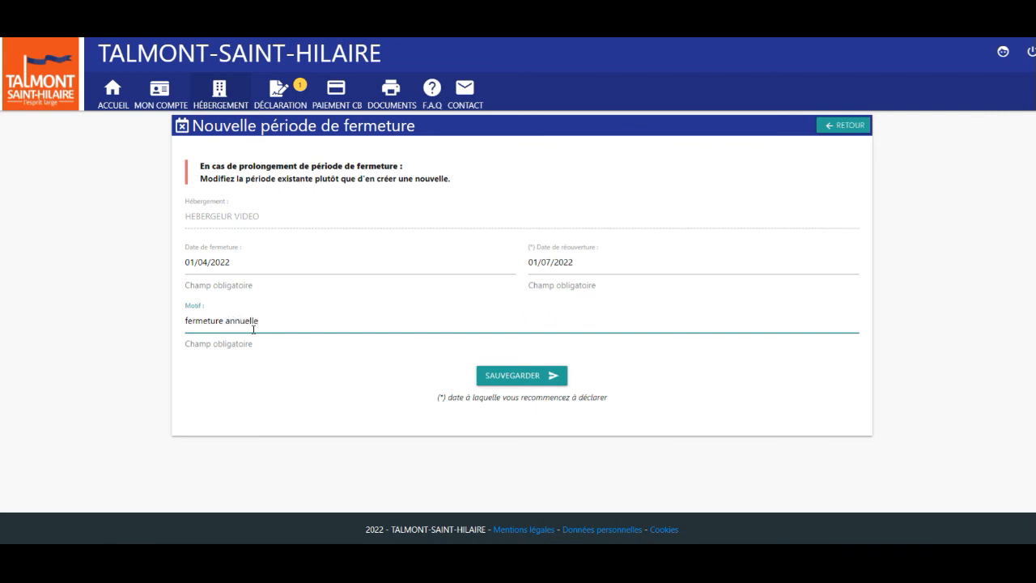
pyautogui.click(499, 381)
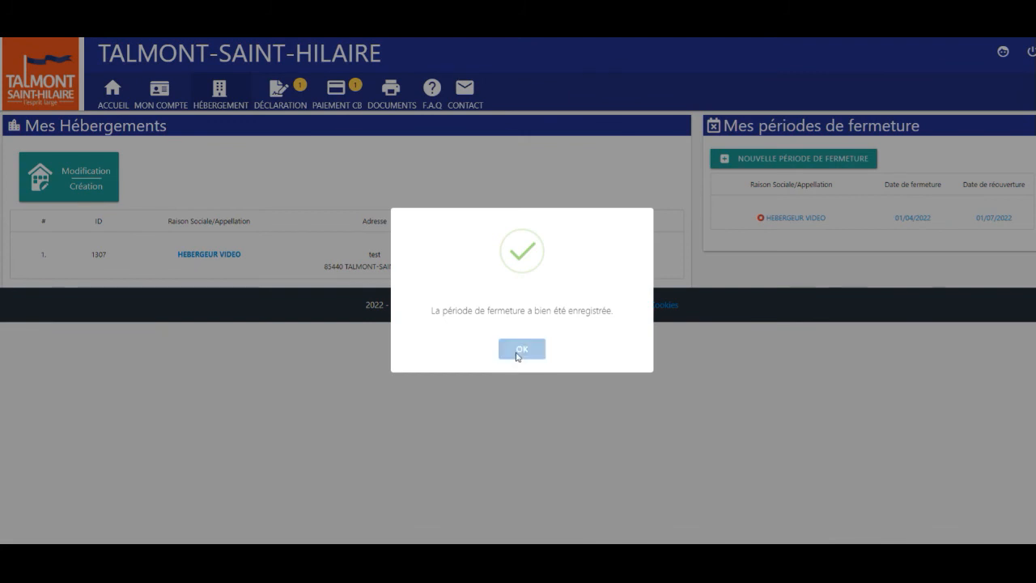
pyautogui.click(518, 353)
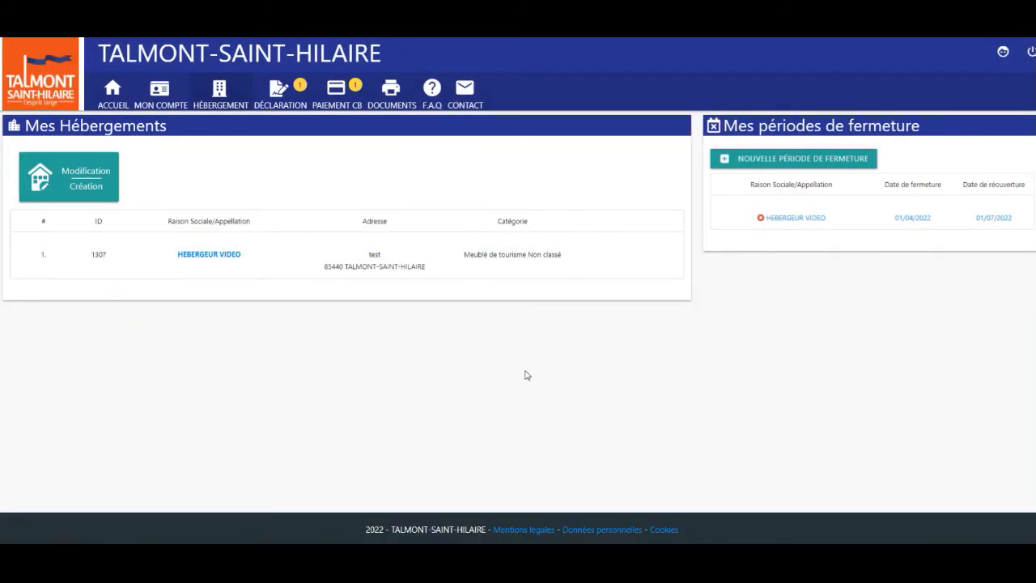
pyautogui.click(465, 104)
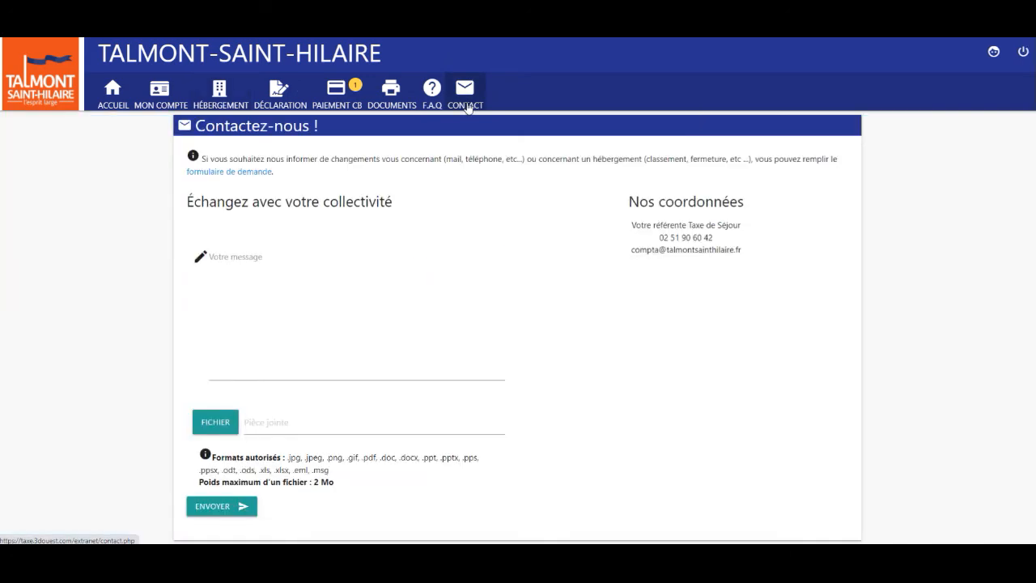